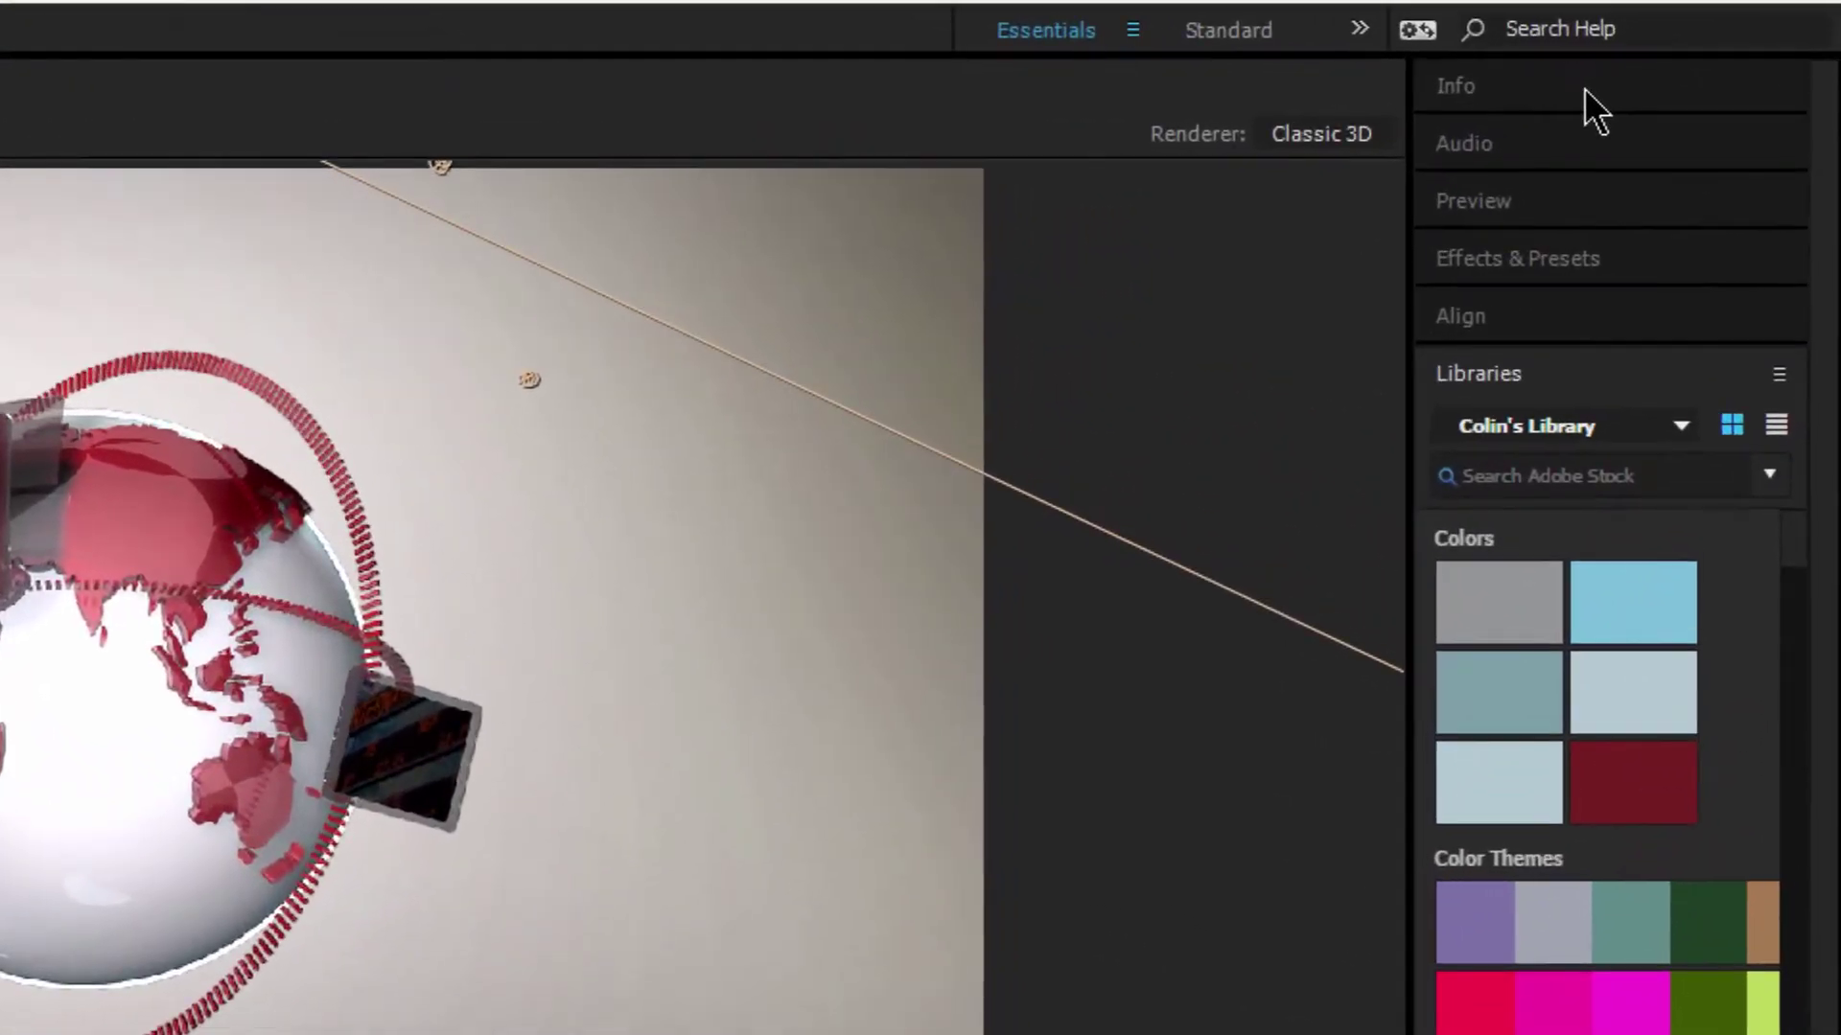
- Expand the Info, Audio and Preview panels in turn
click(1707, 92)
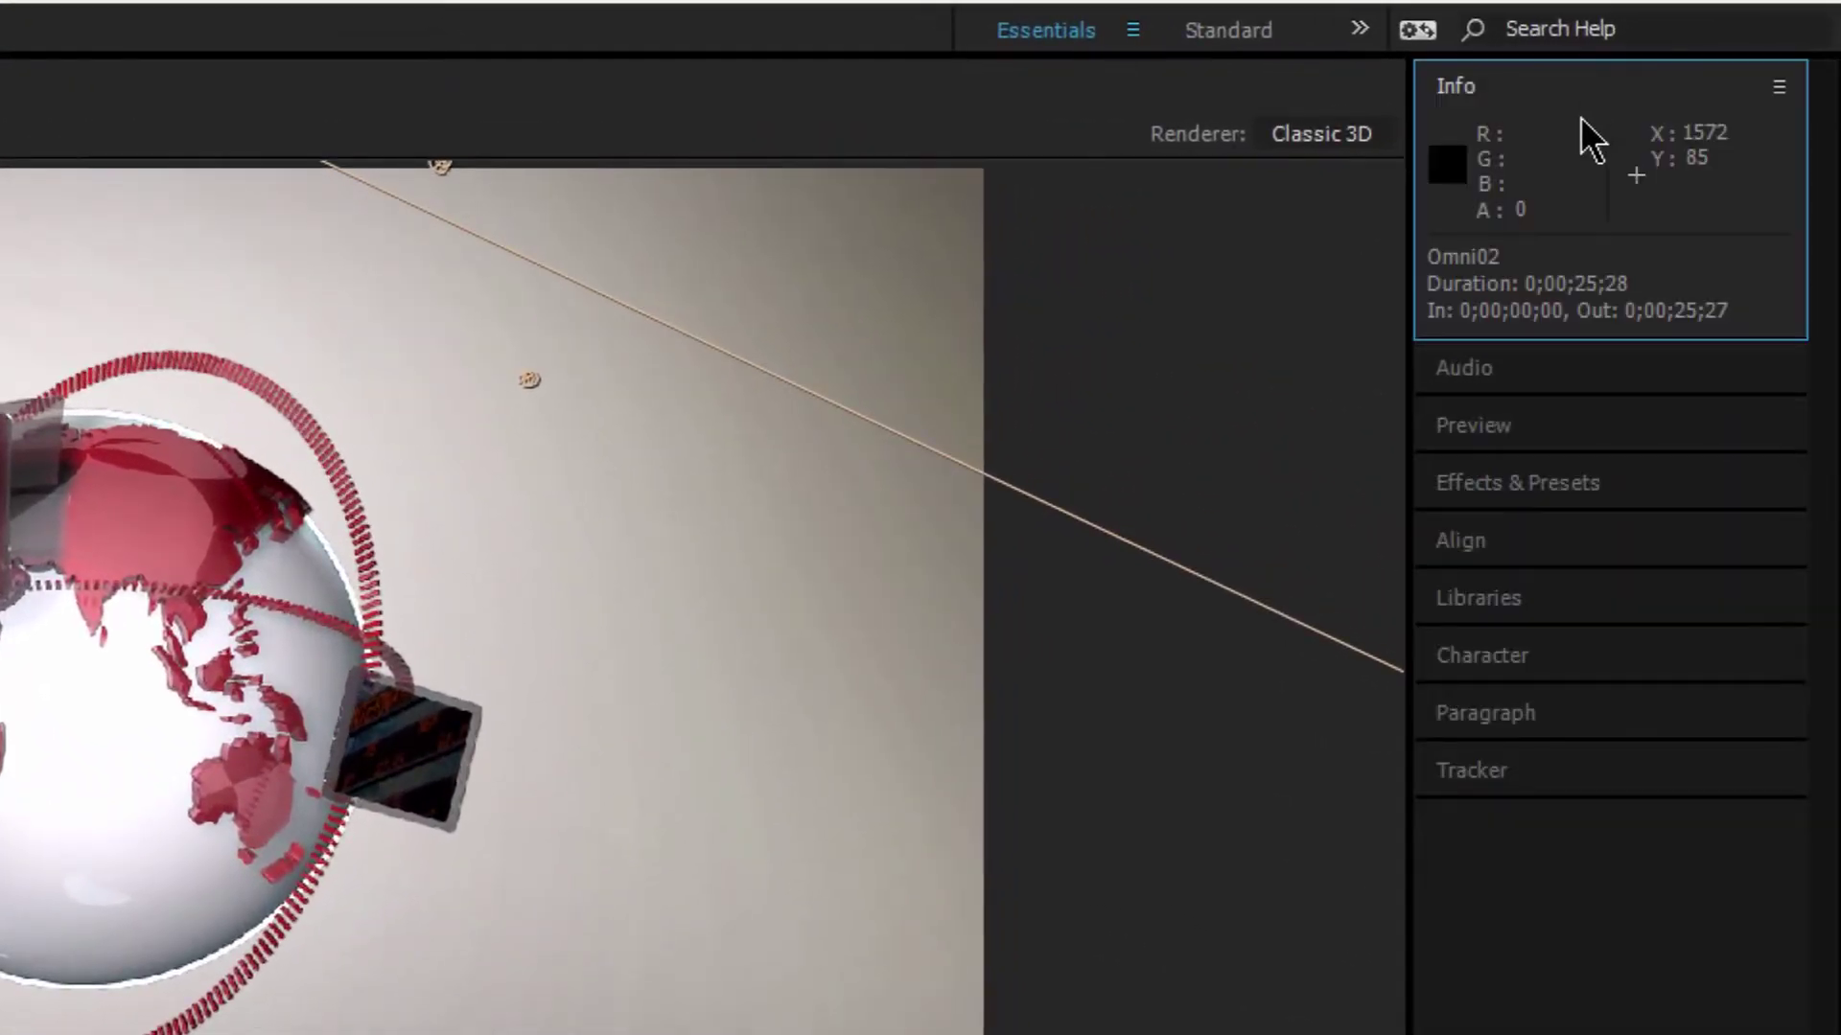
click(1570, 368)
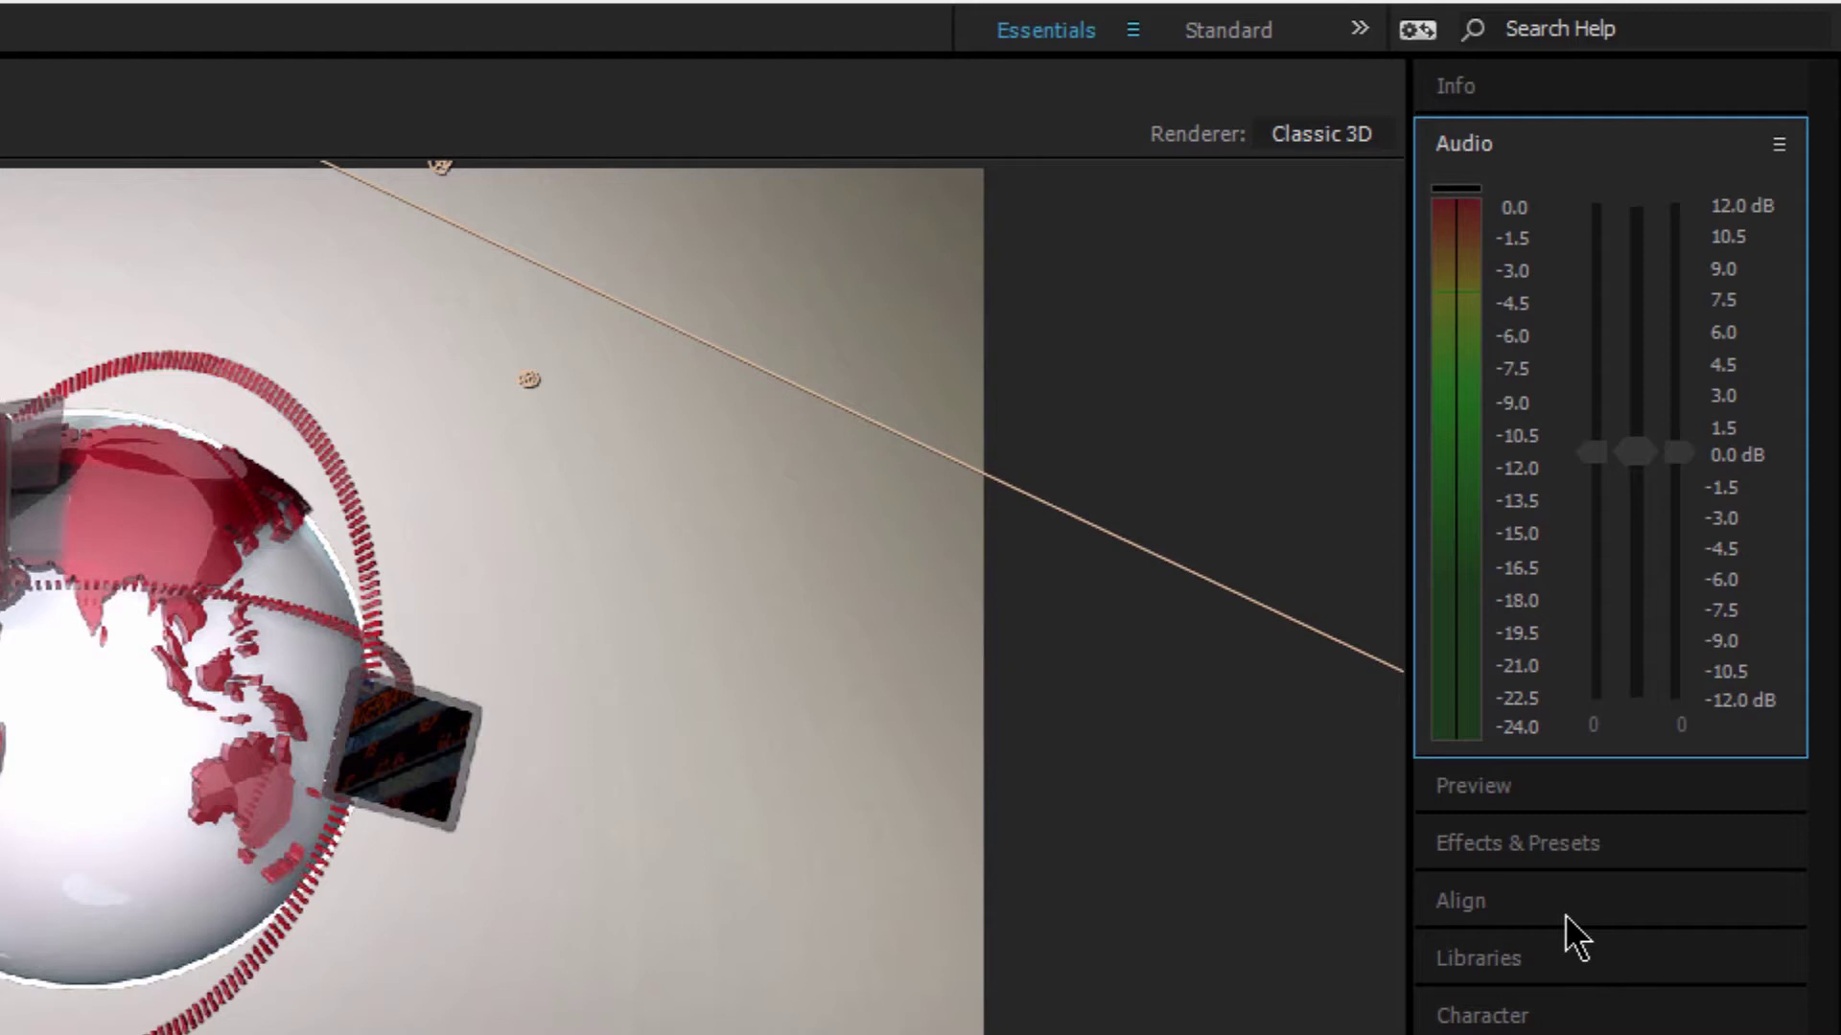
click(1563, 791)
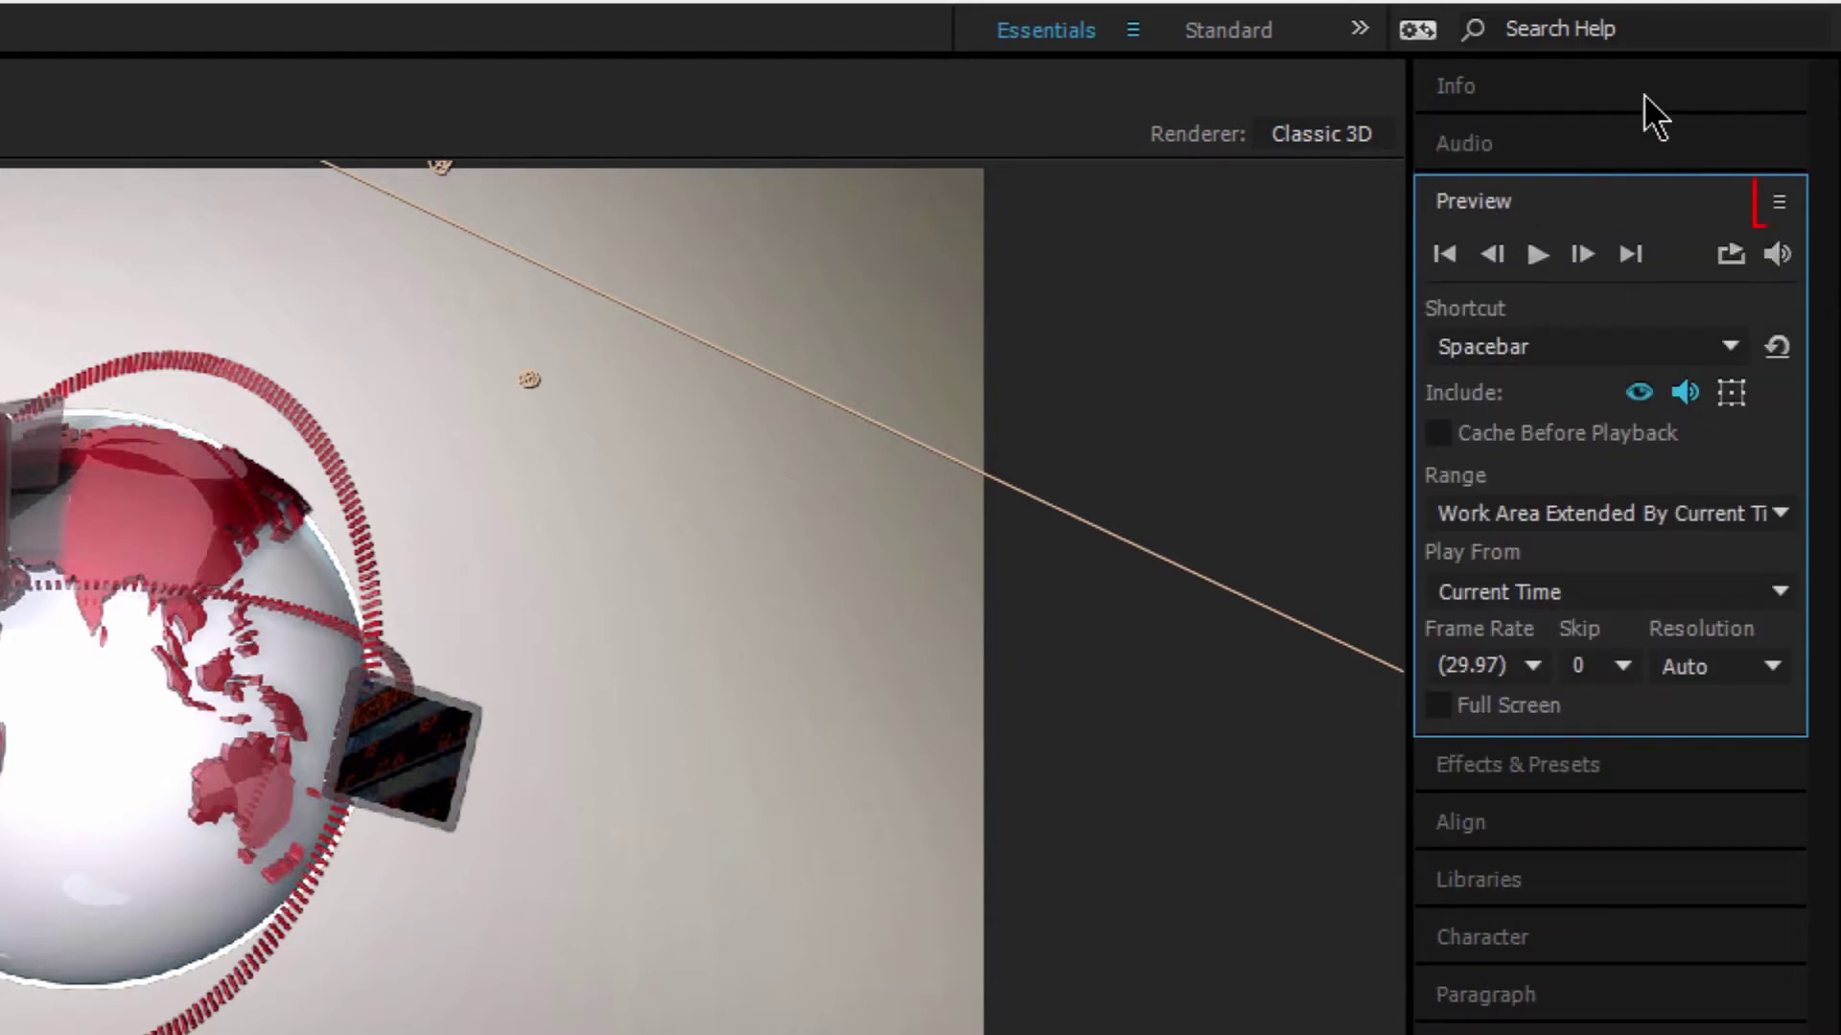
- Turn off Solo Panels in Stack for the panel group and reopen Info beside Preview
click(1778, 202)
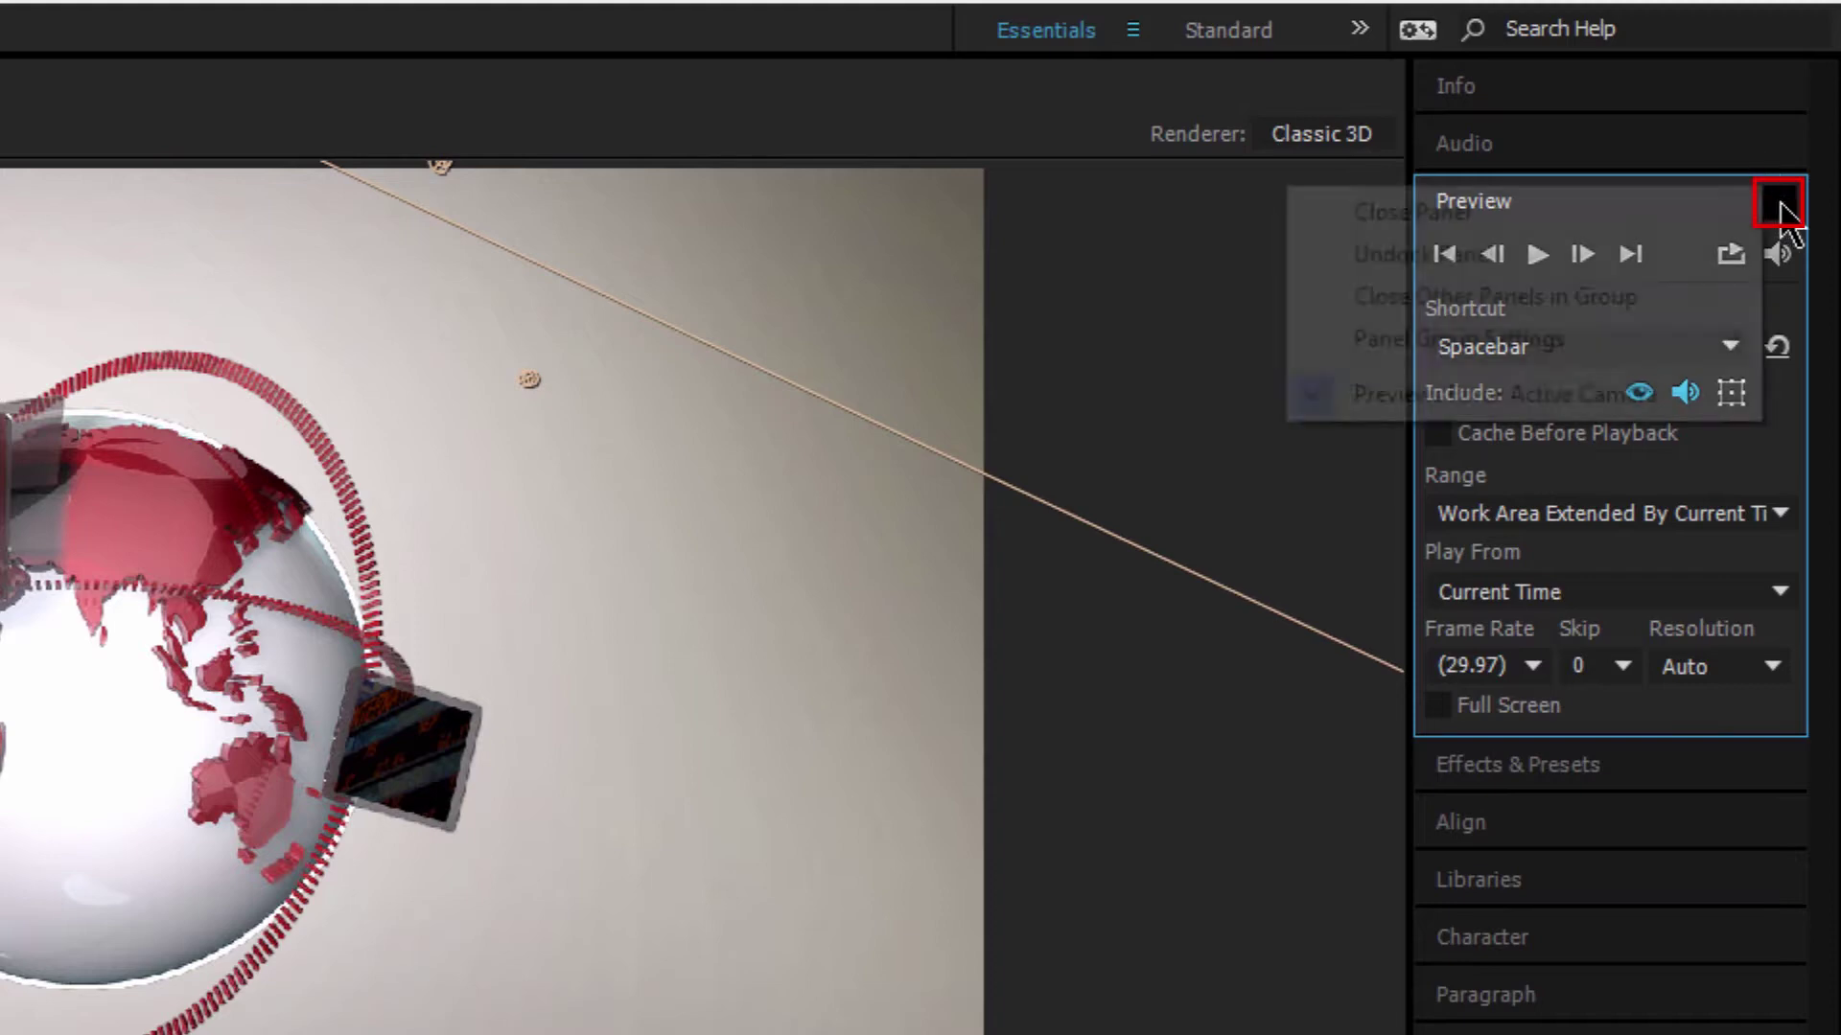
mouse_move(1515, 343)
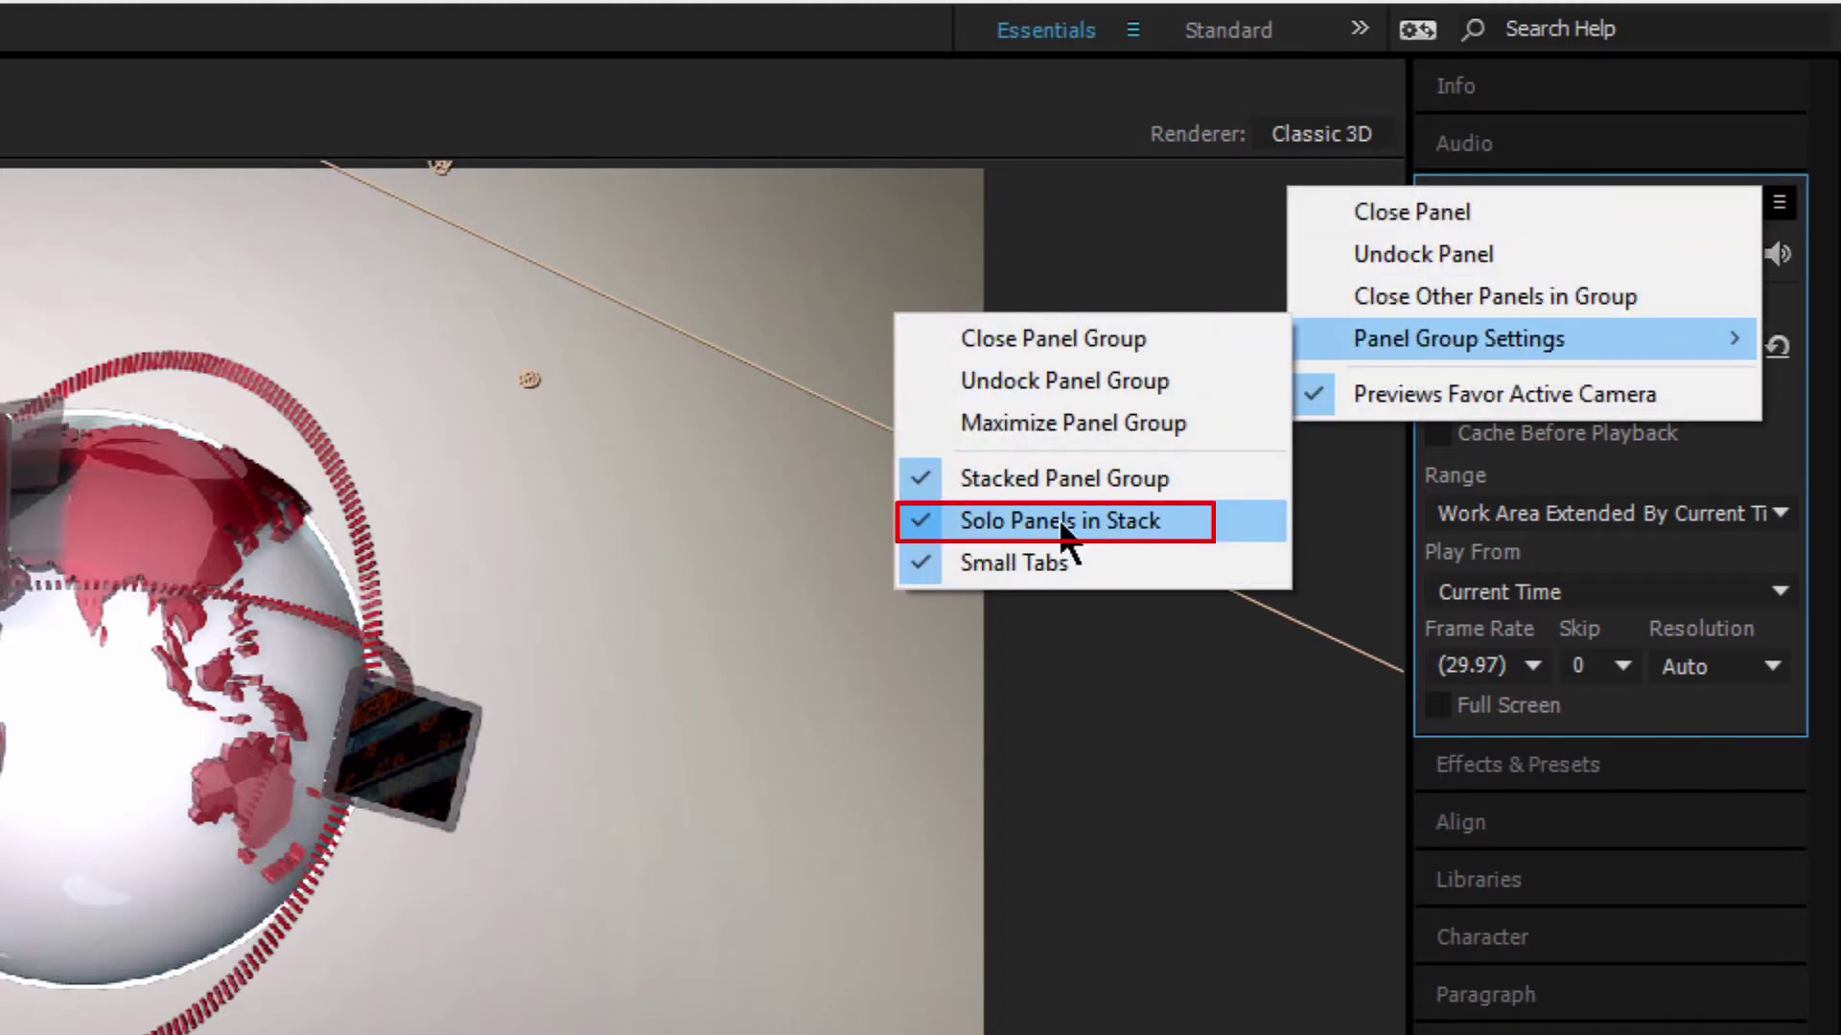
click(1148, 525)
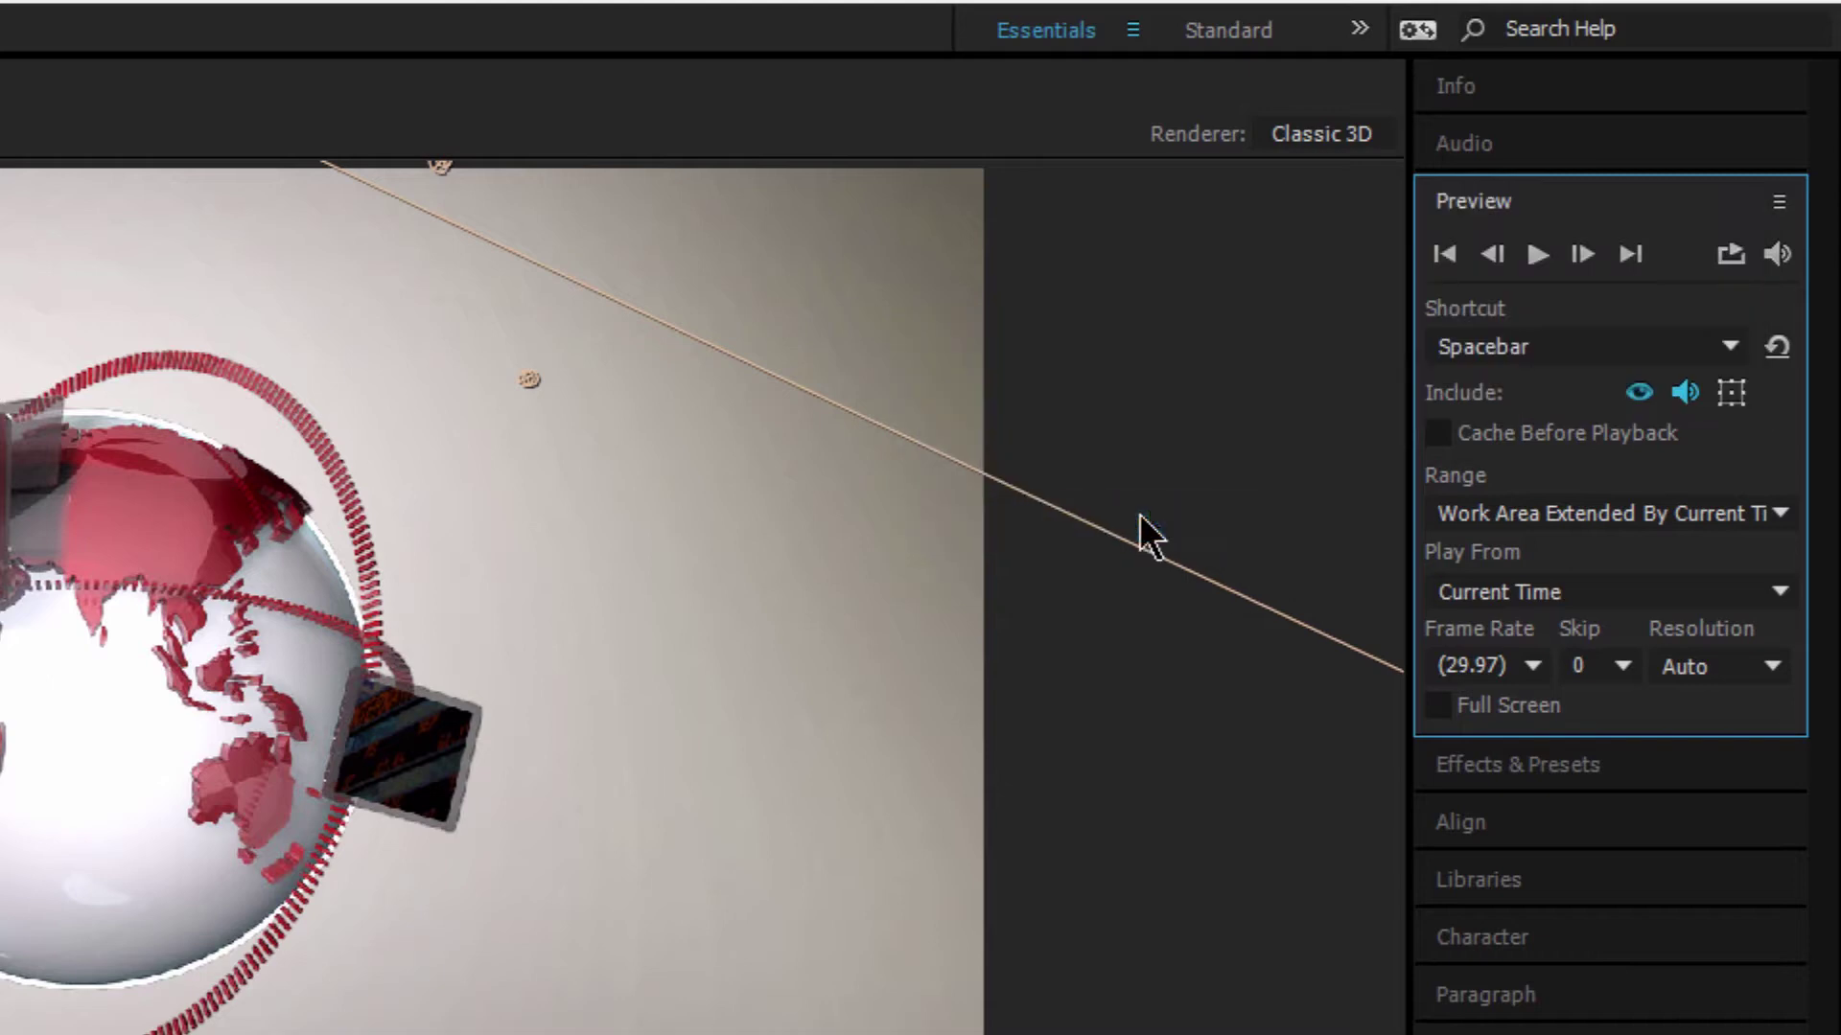
click(1505, 90)
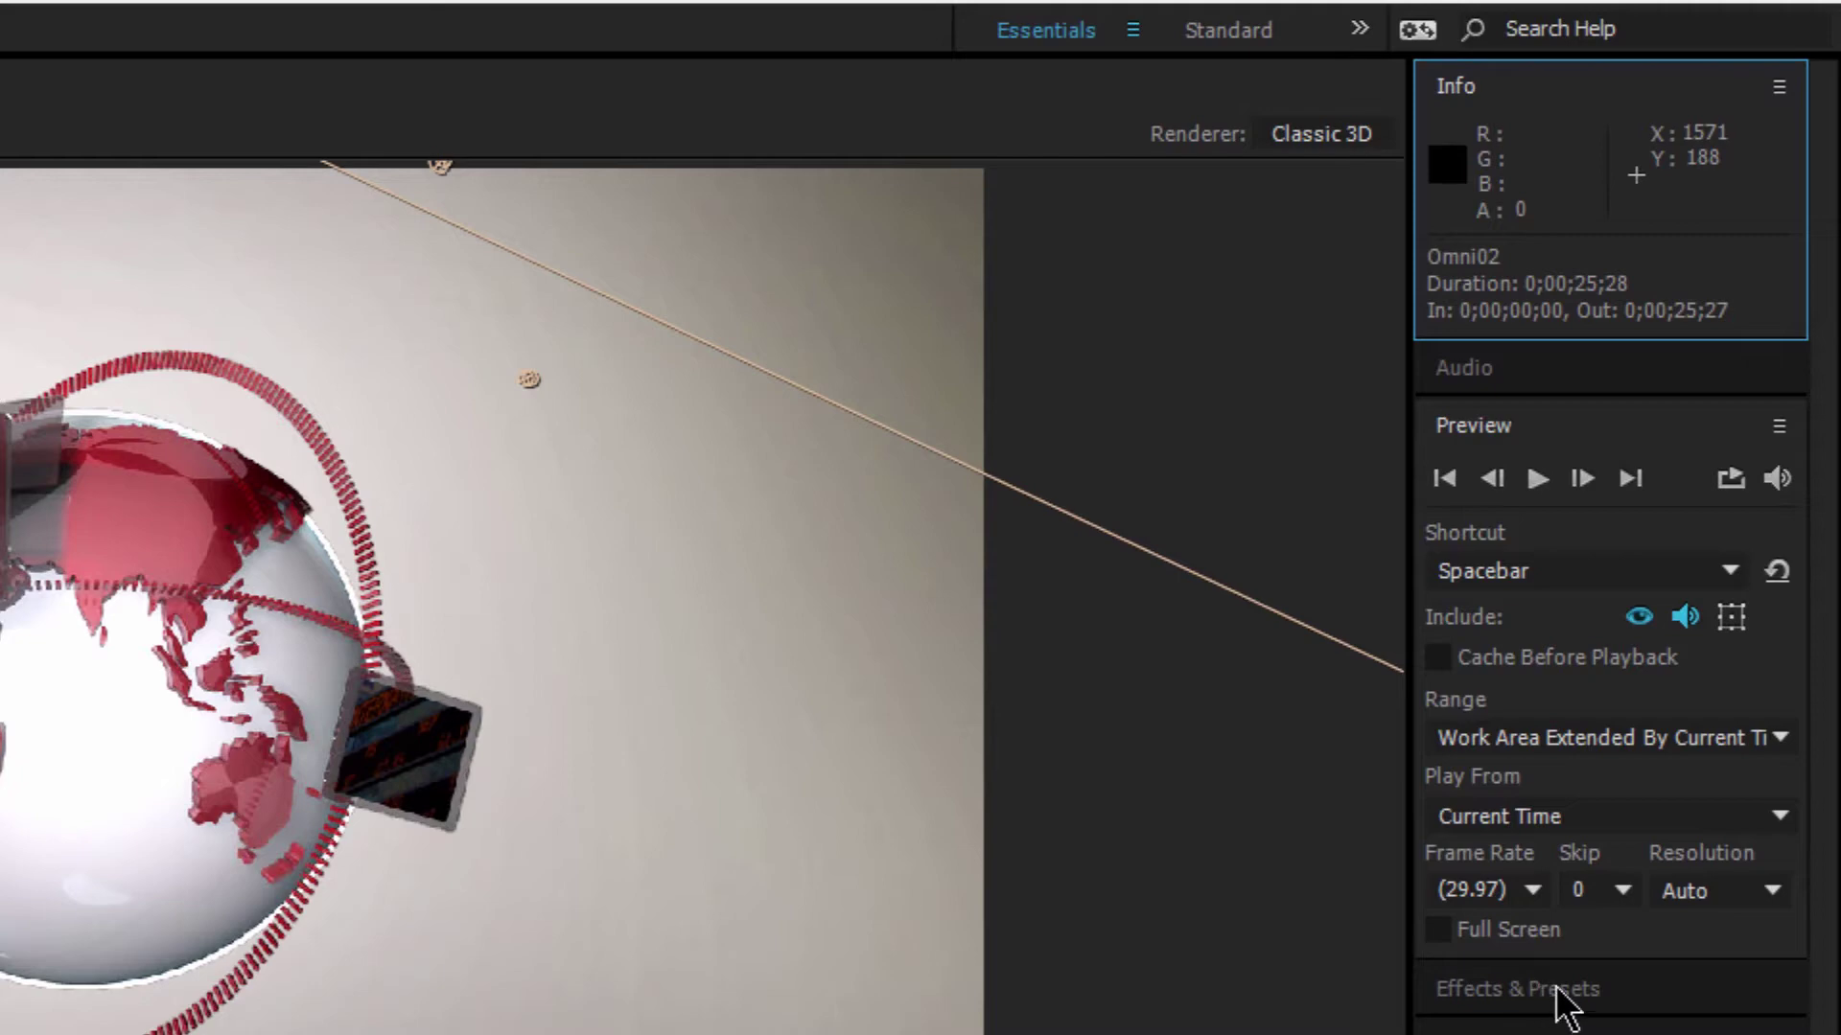
- Drag the Preview panel's lower divider until the On (Spacebar) Stop options are visible
click(1548, 944)
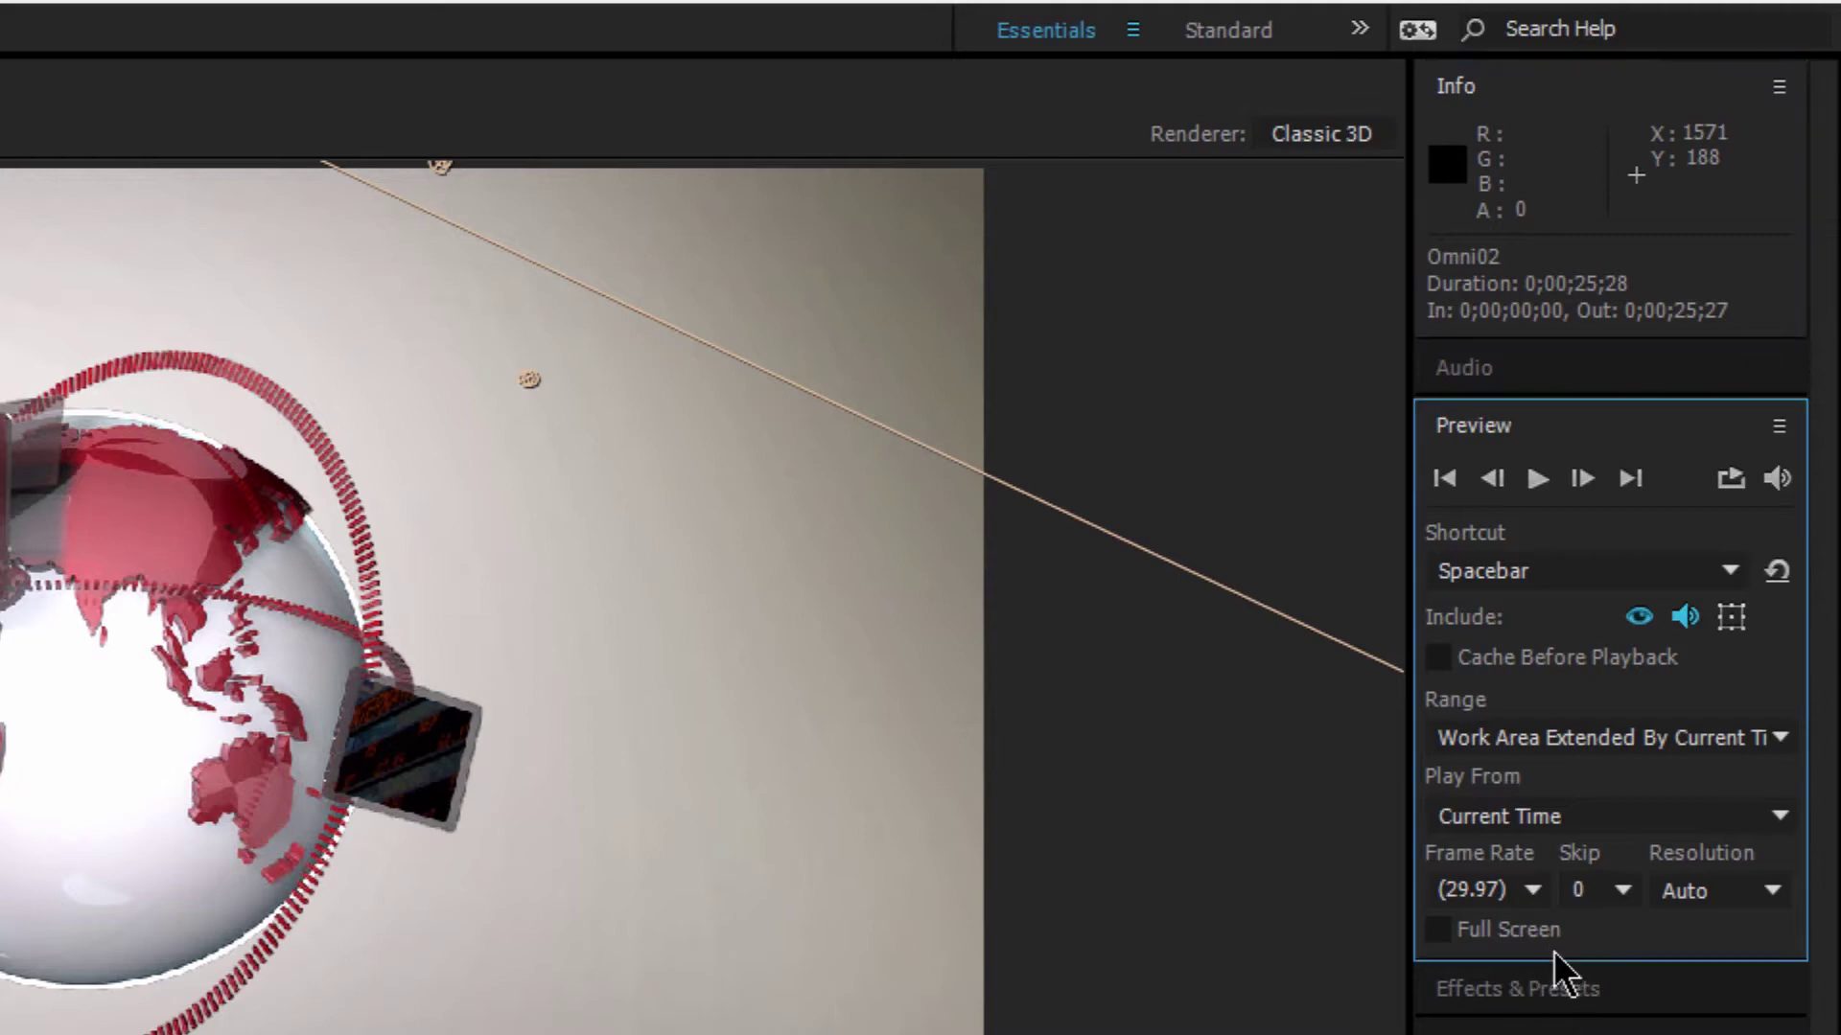
drag(1560, 962, 1575, 604)
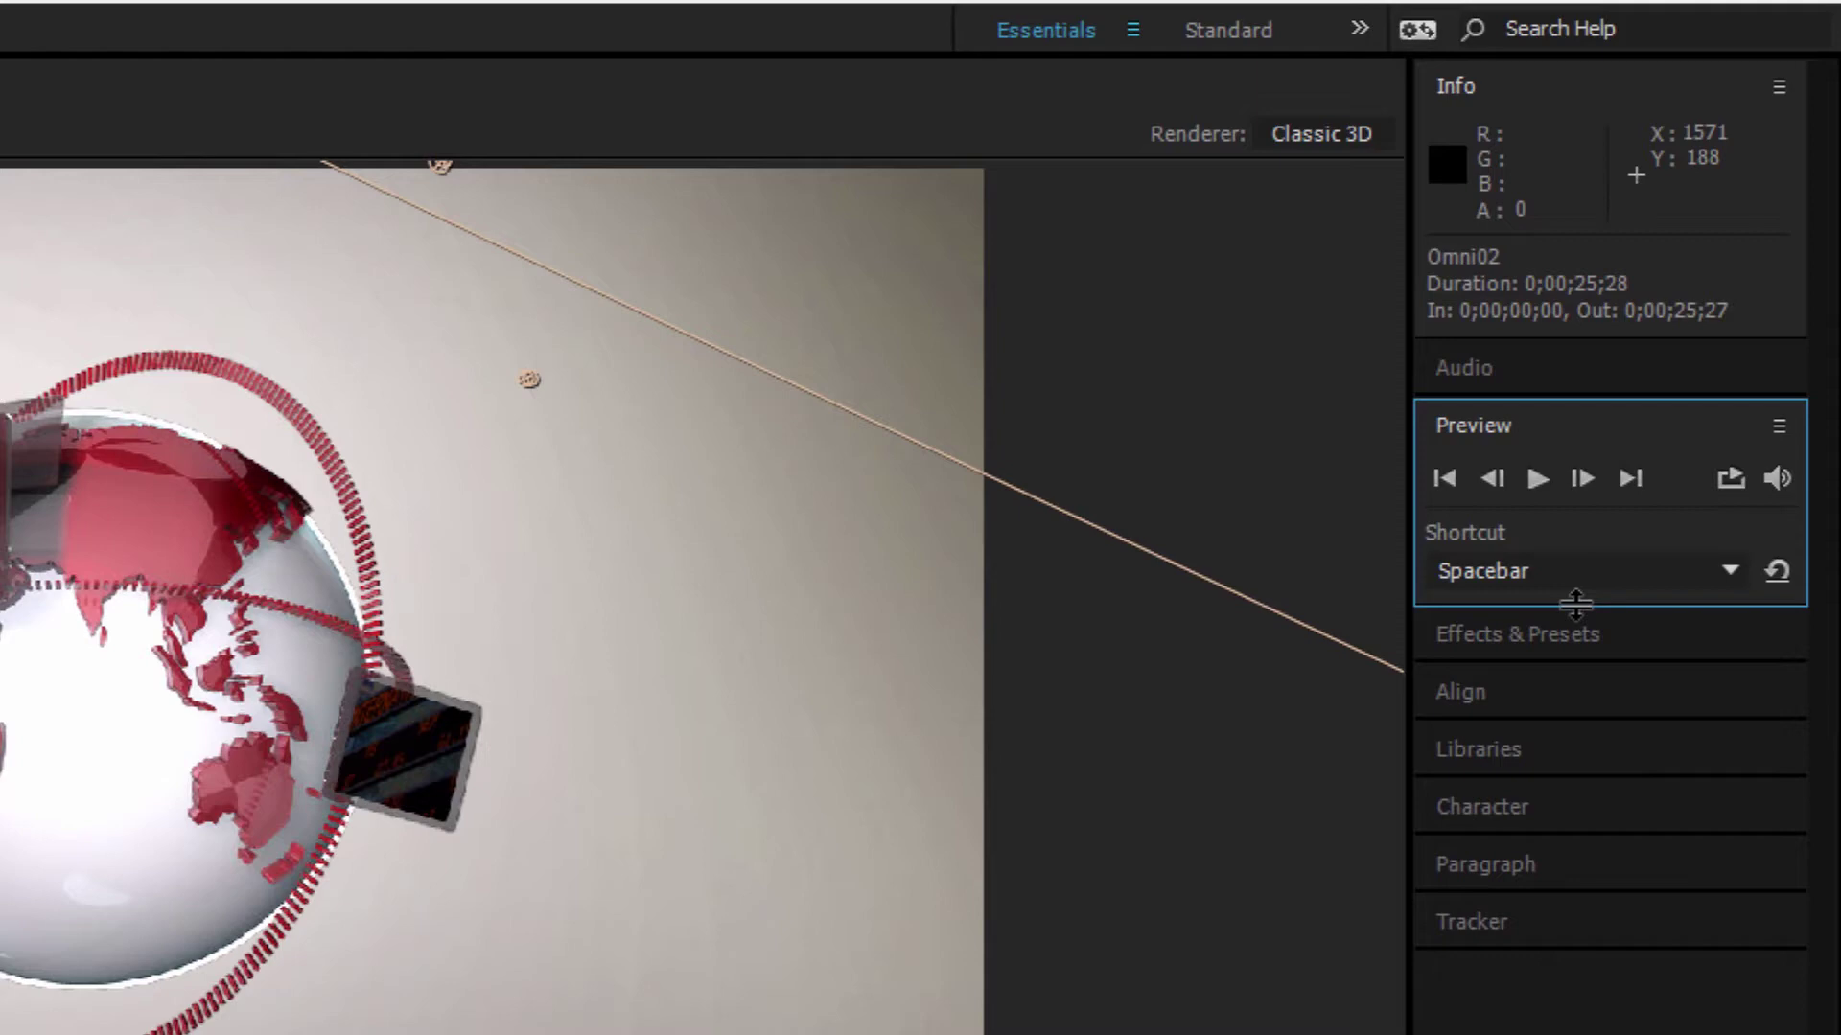
drag(1575, 604, 1595, 1034)
drag(1595, 937, 1592, 1022)
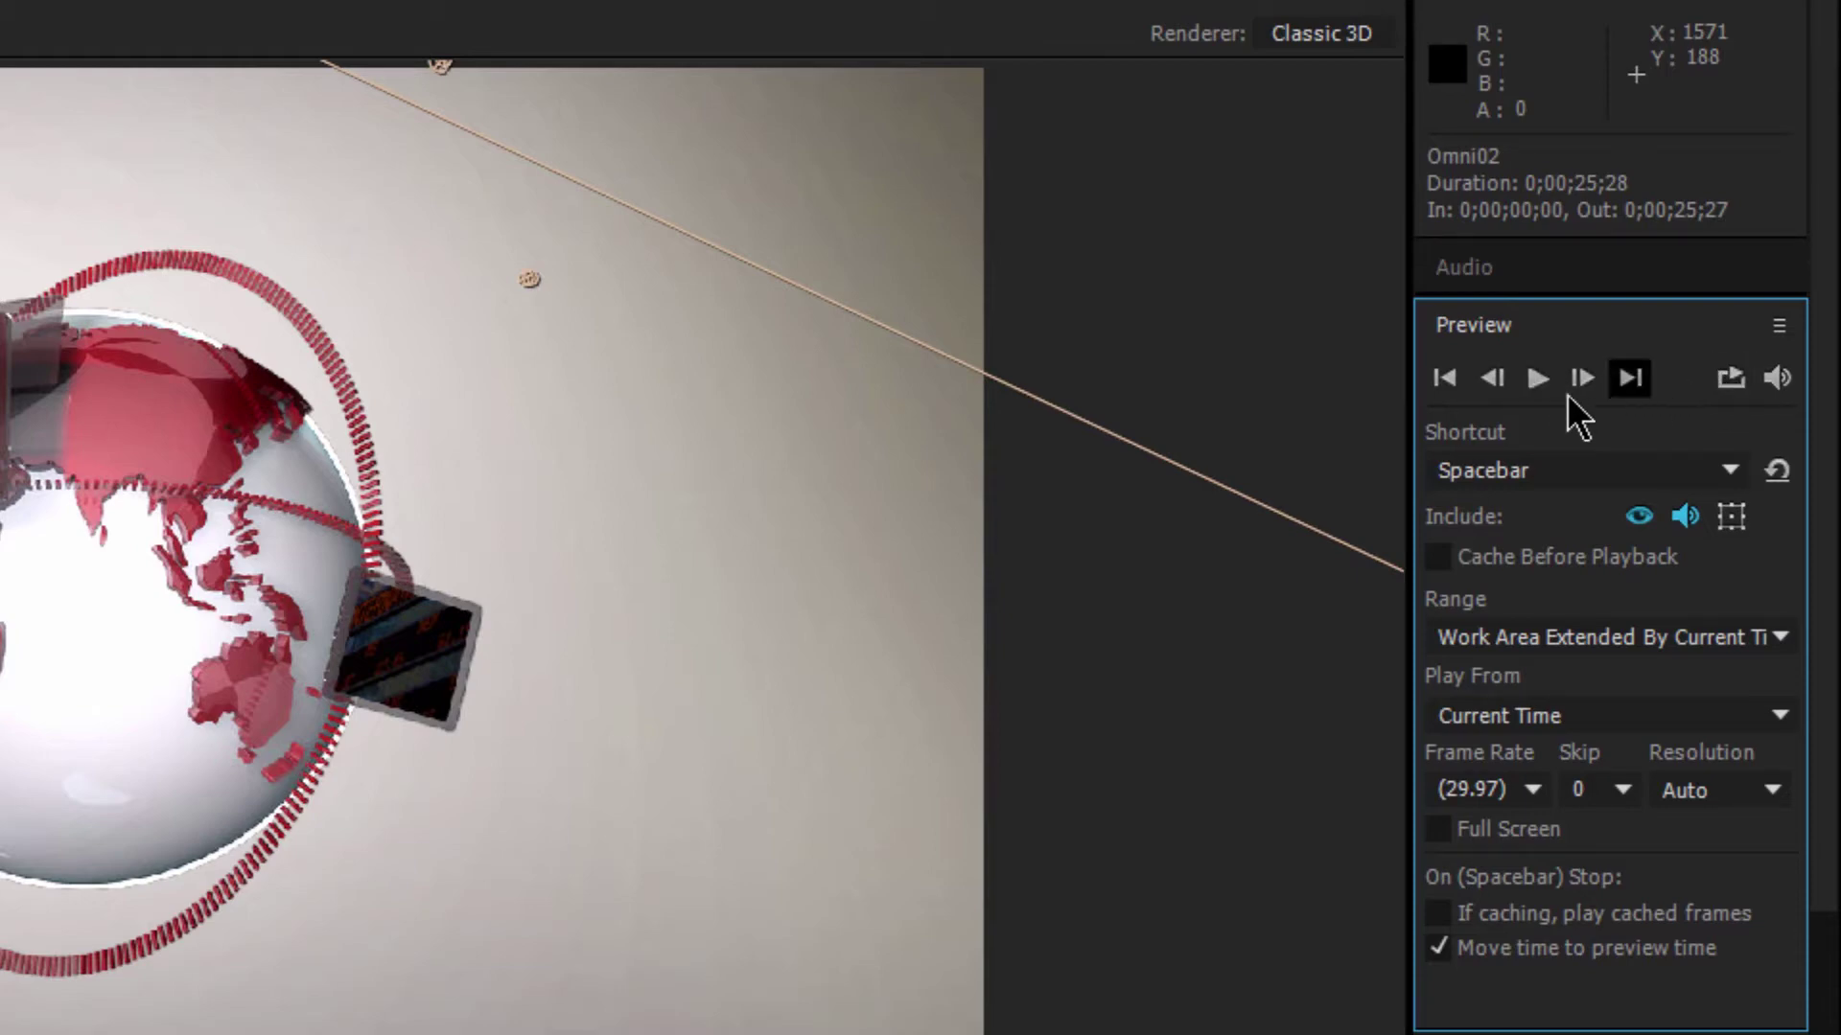
click(1732, 472)
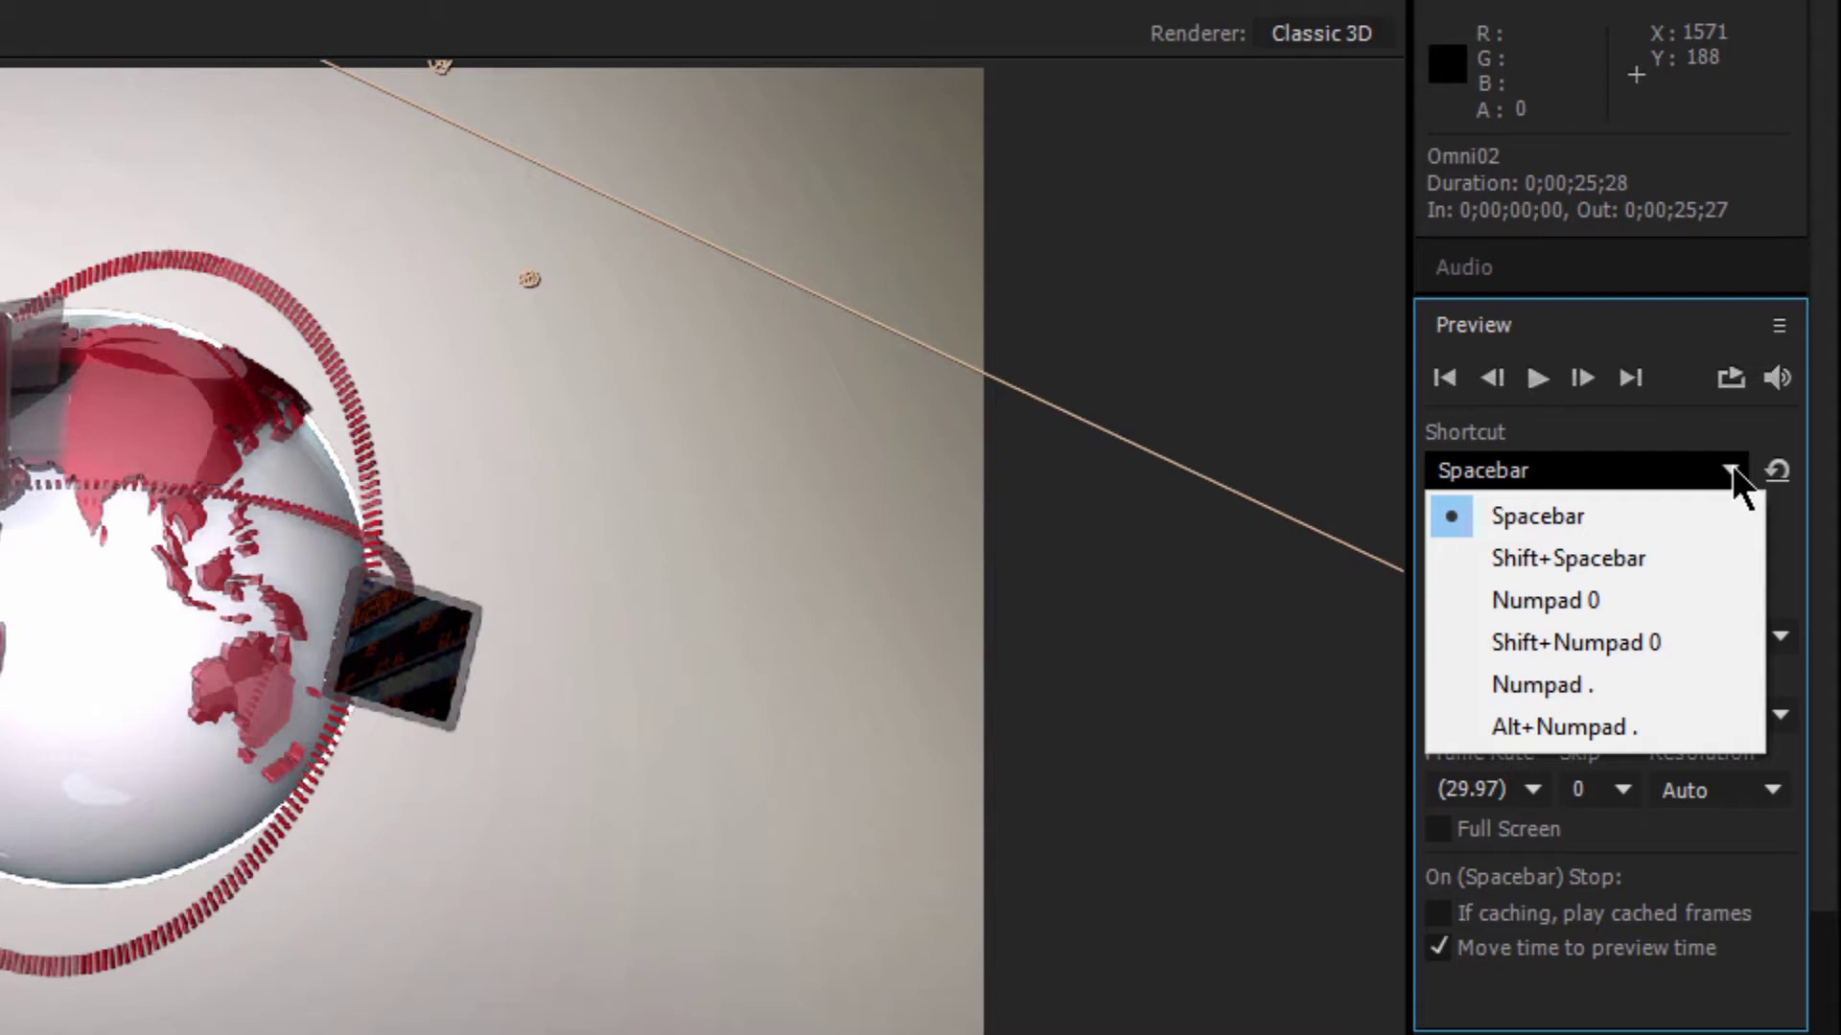
click(1664, 418)
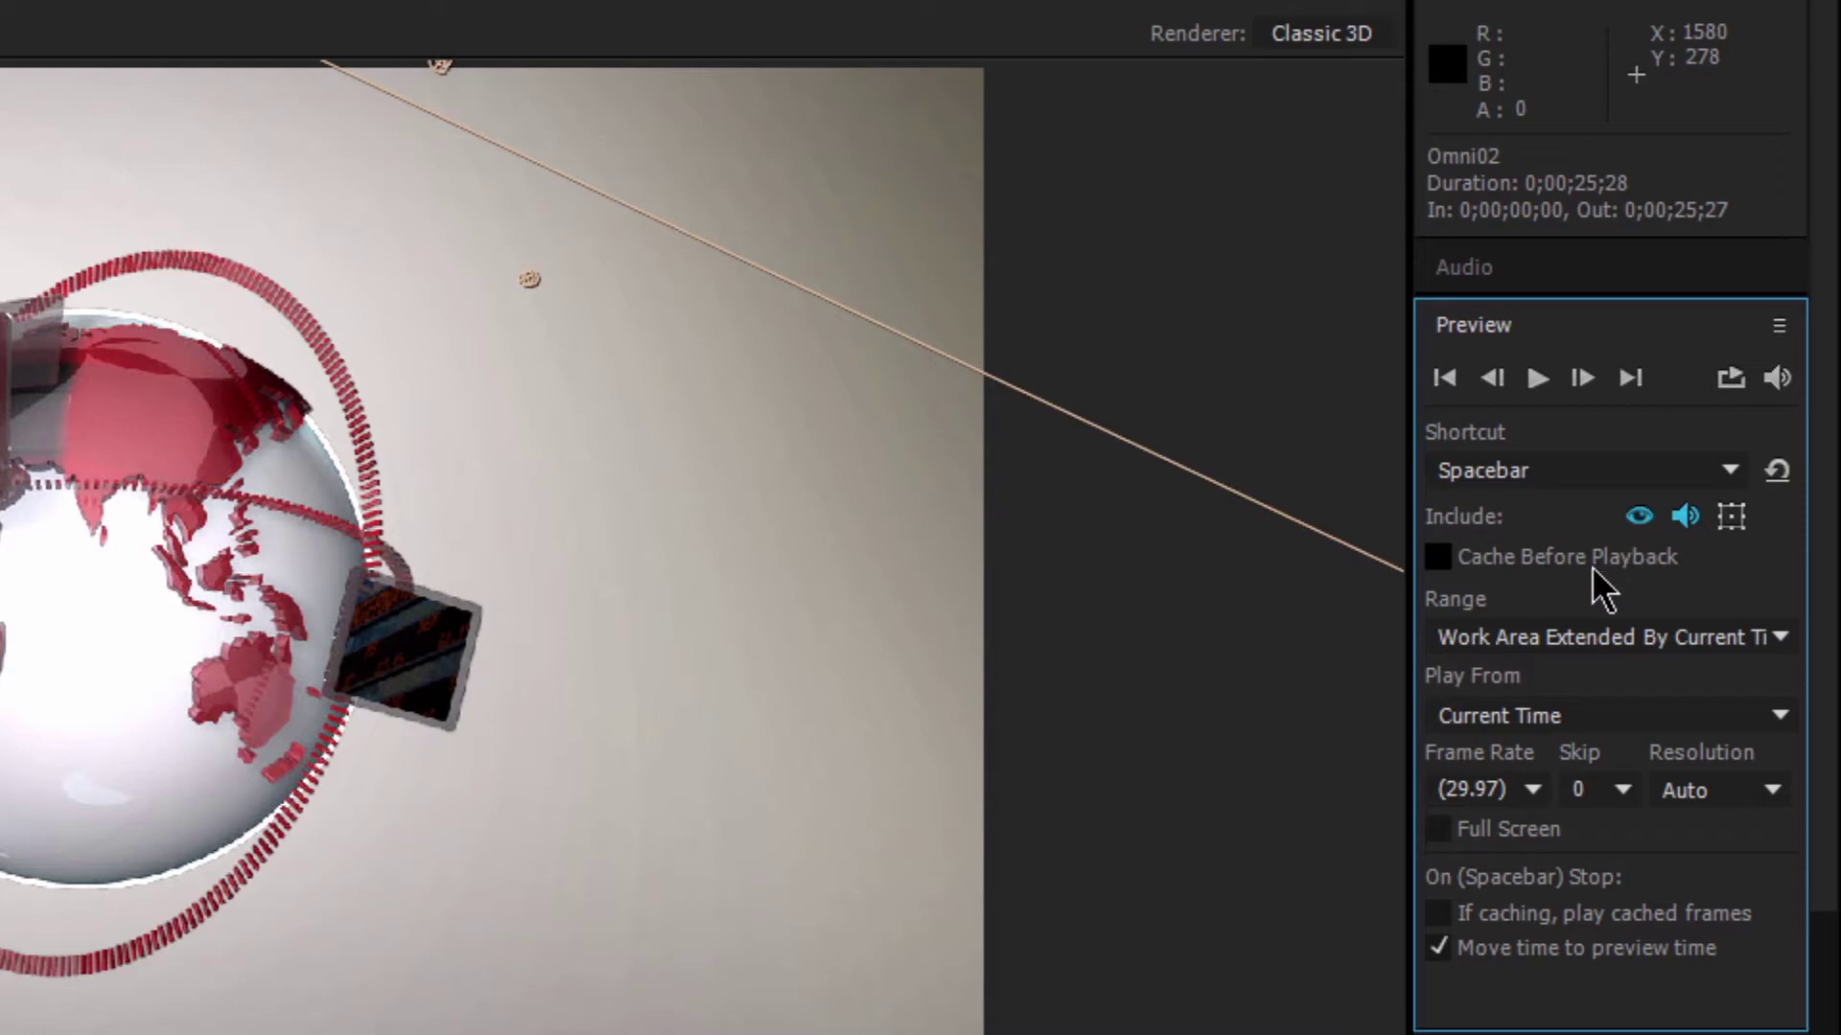
click(1762, 640)
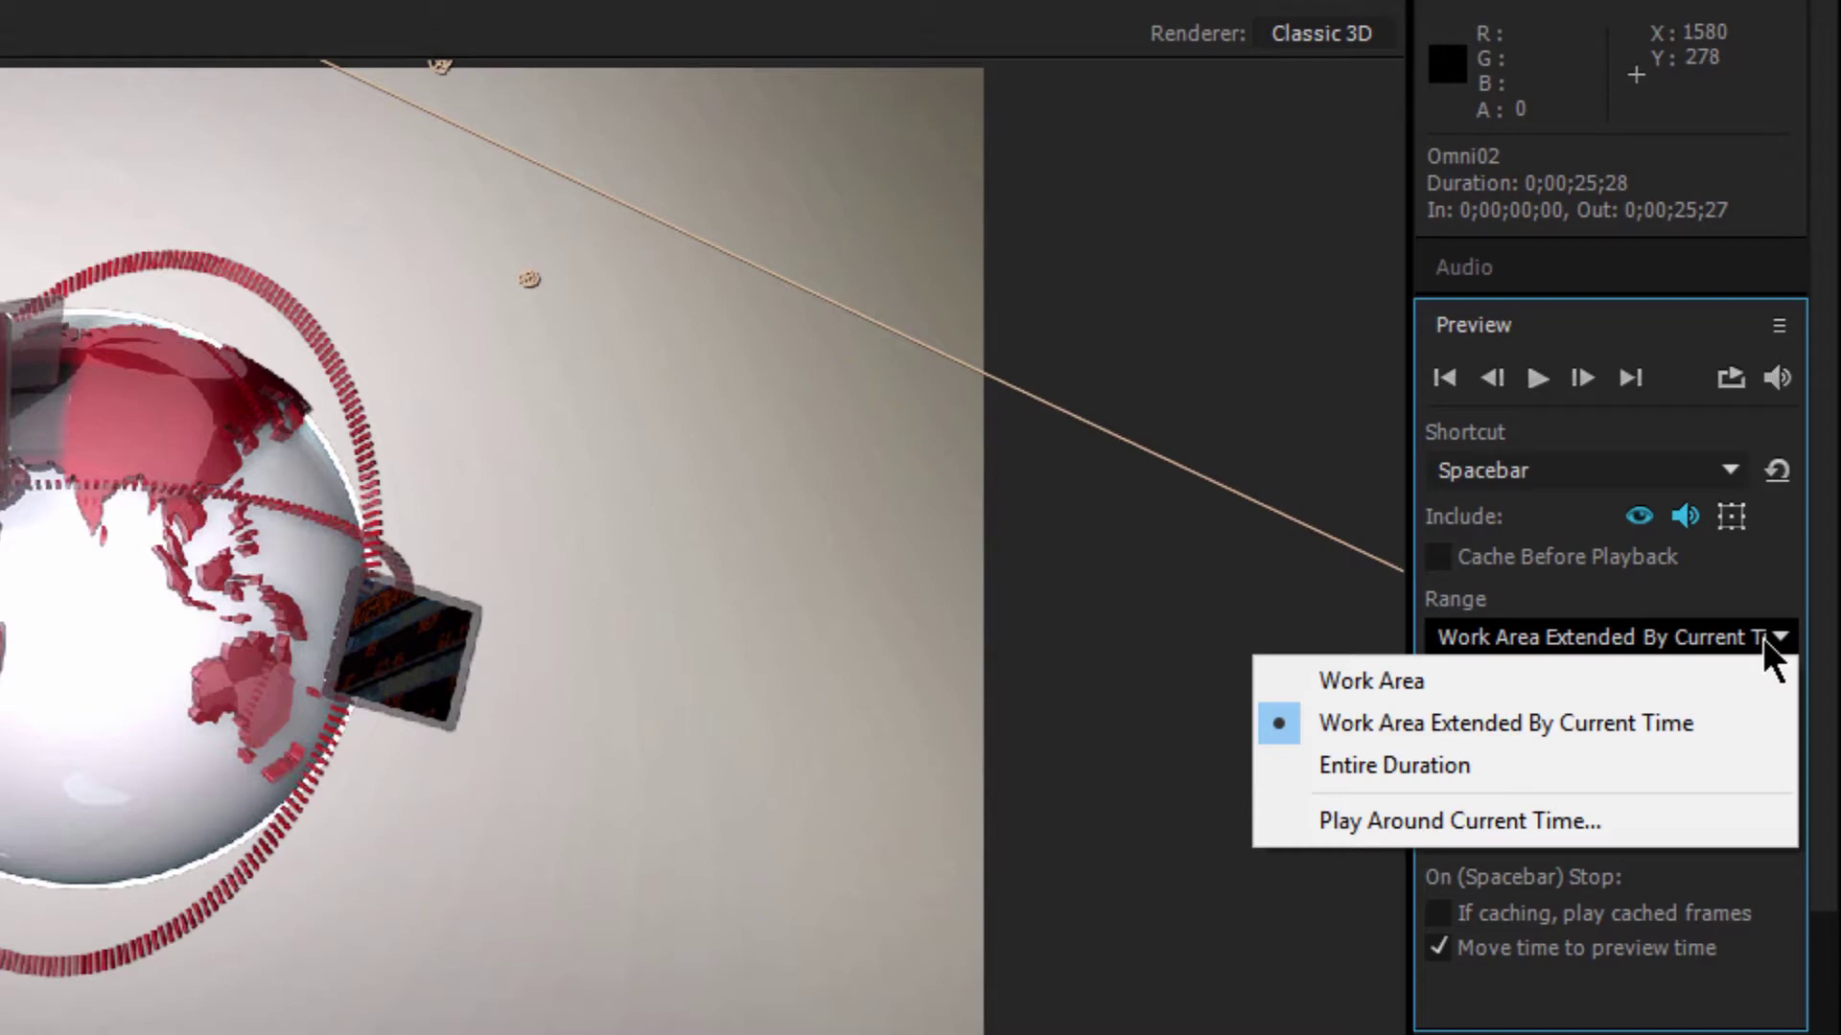
click(1680, 605)
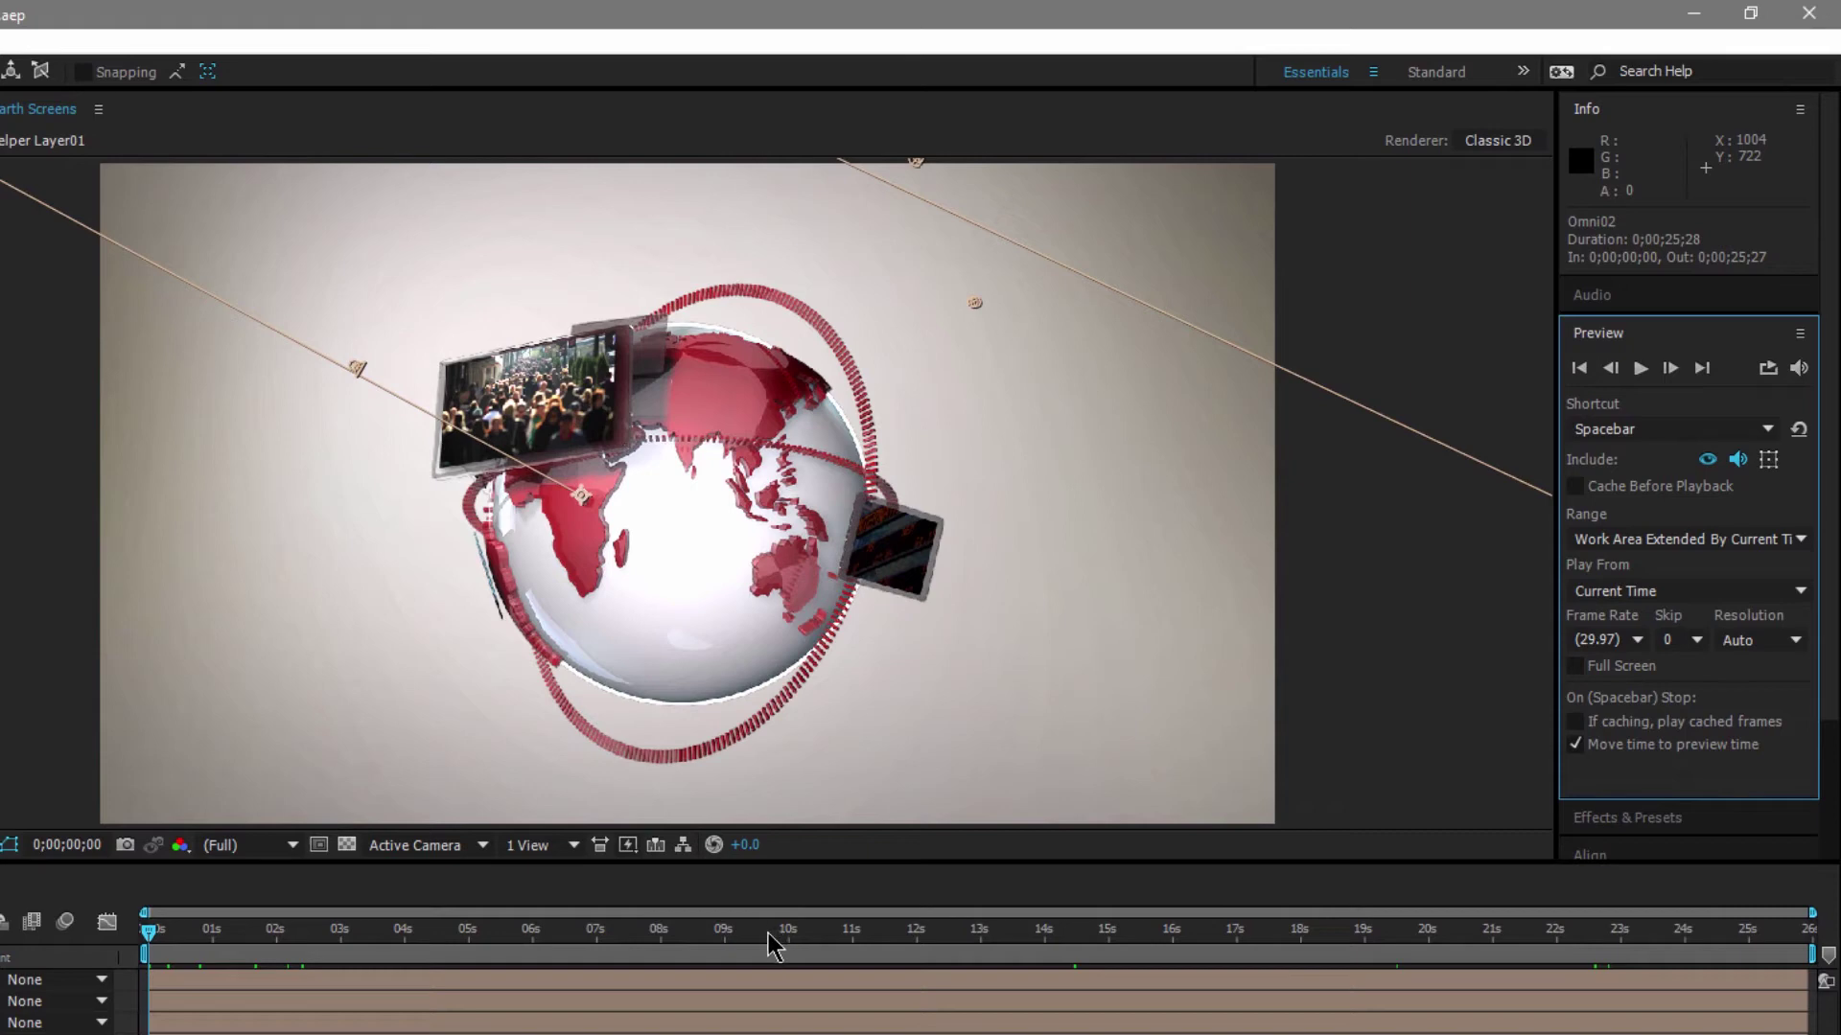
- Play and stop a Spacebar preview starting at 0;00;09;20
click(768, 935)
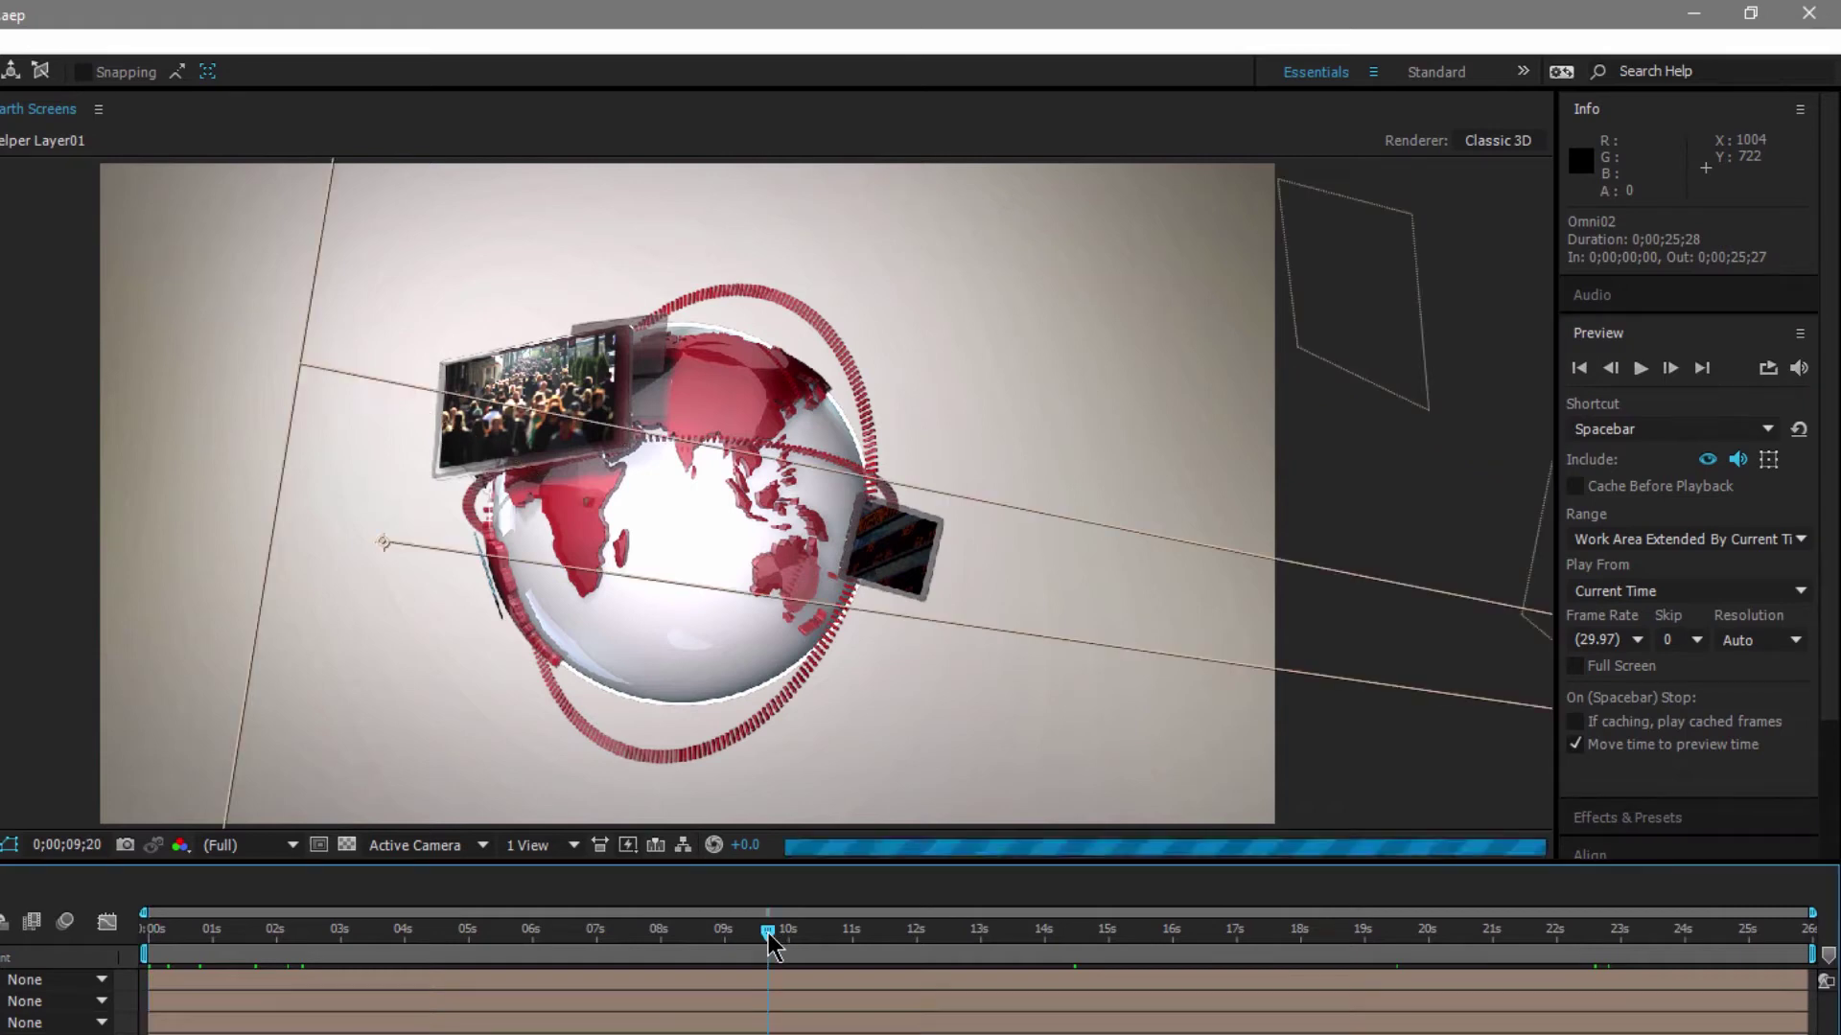
key(space)
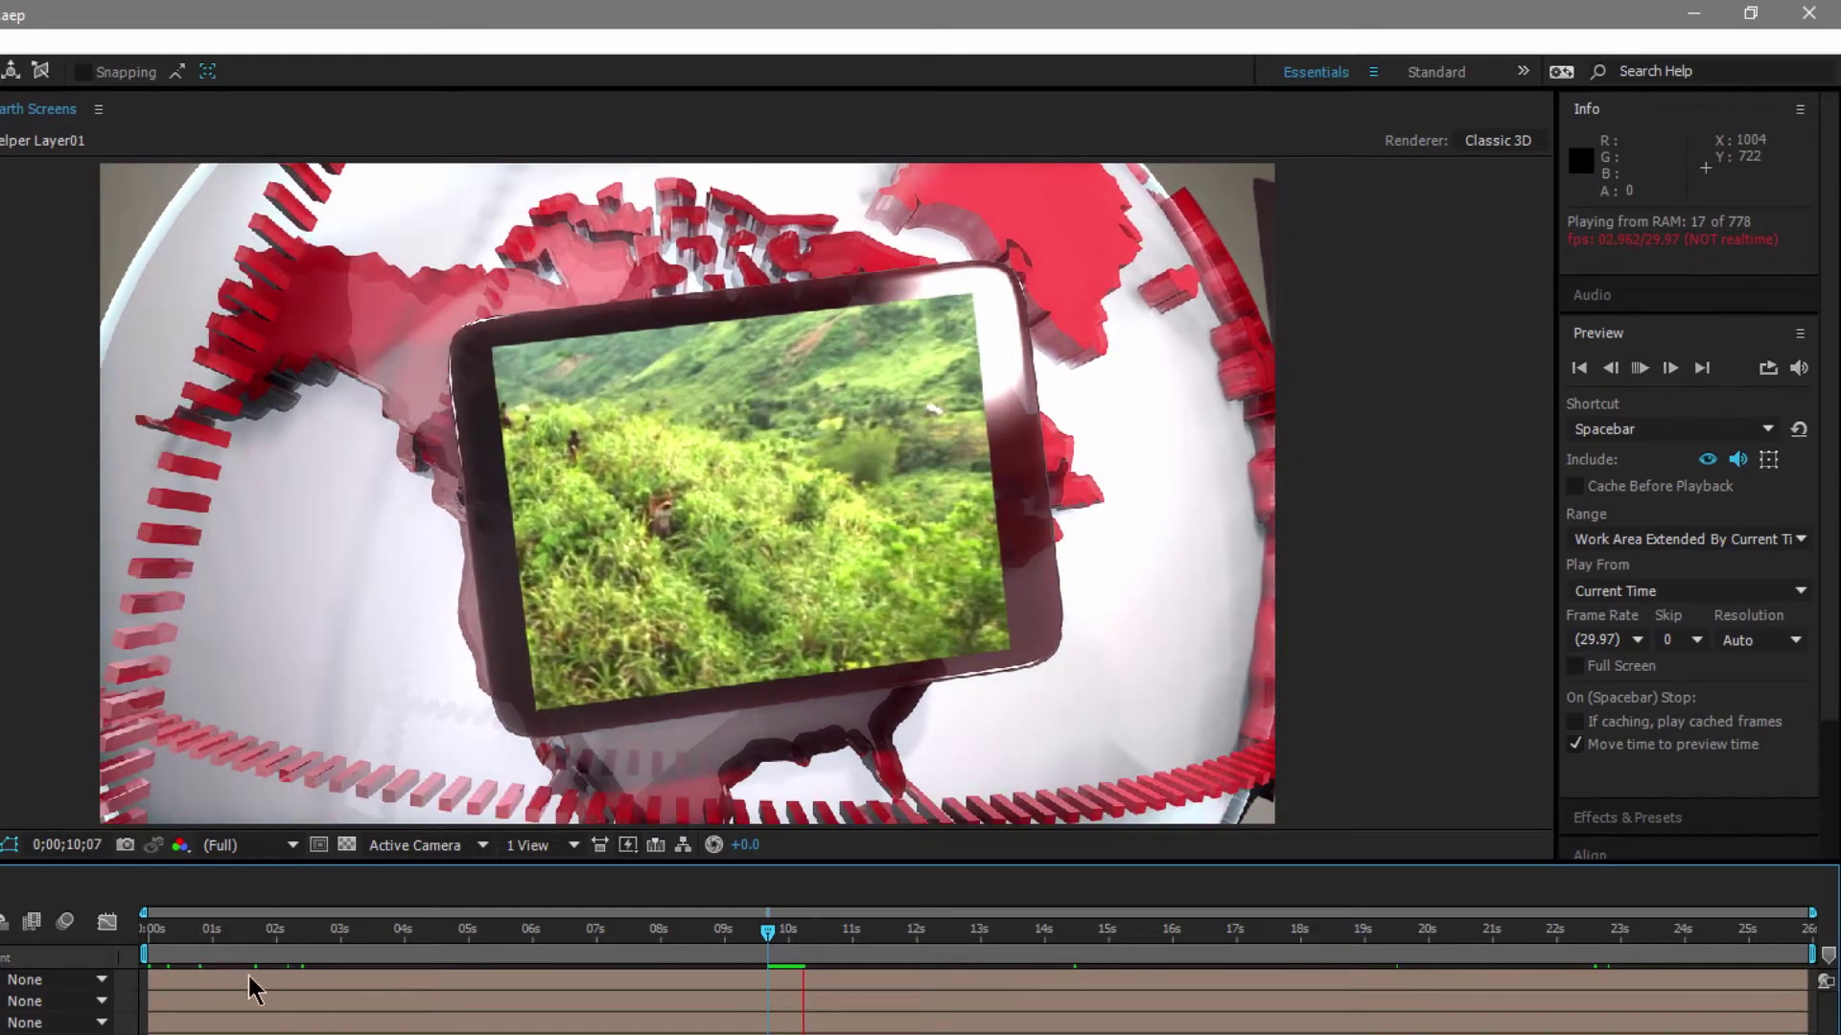
key(space)
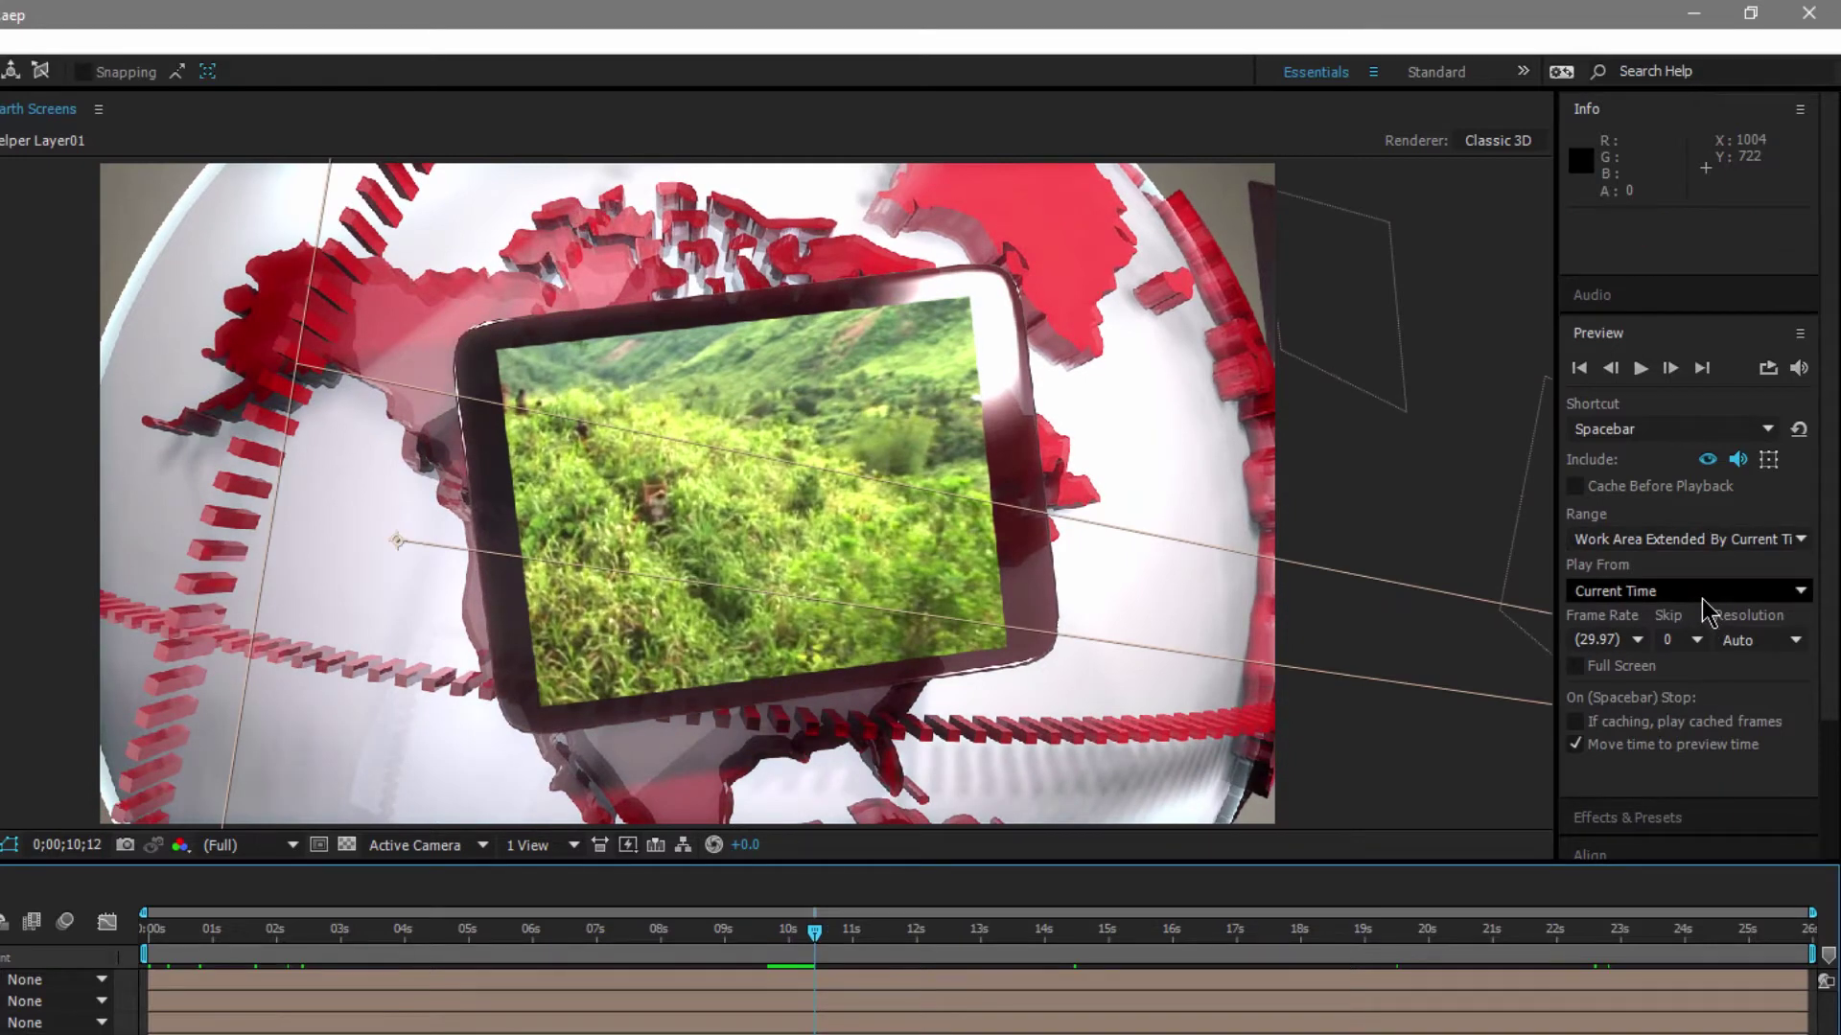
- Keep Play From at Current Time and move the playhead back to 0;00;10;01
click(1702, 596)
click(1716, 597)
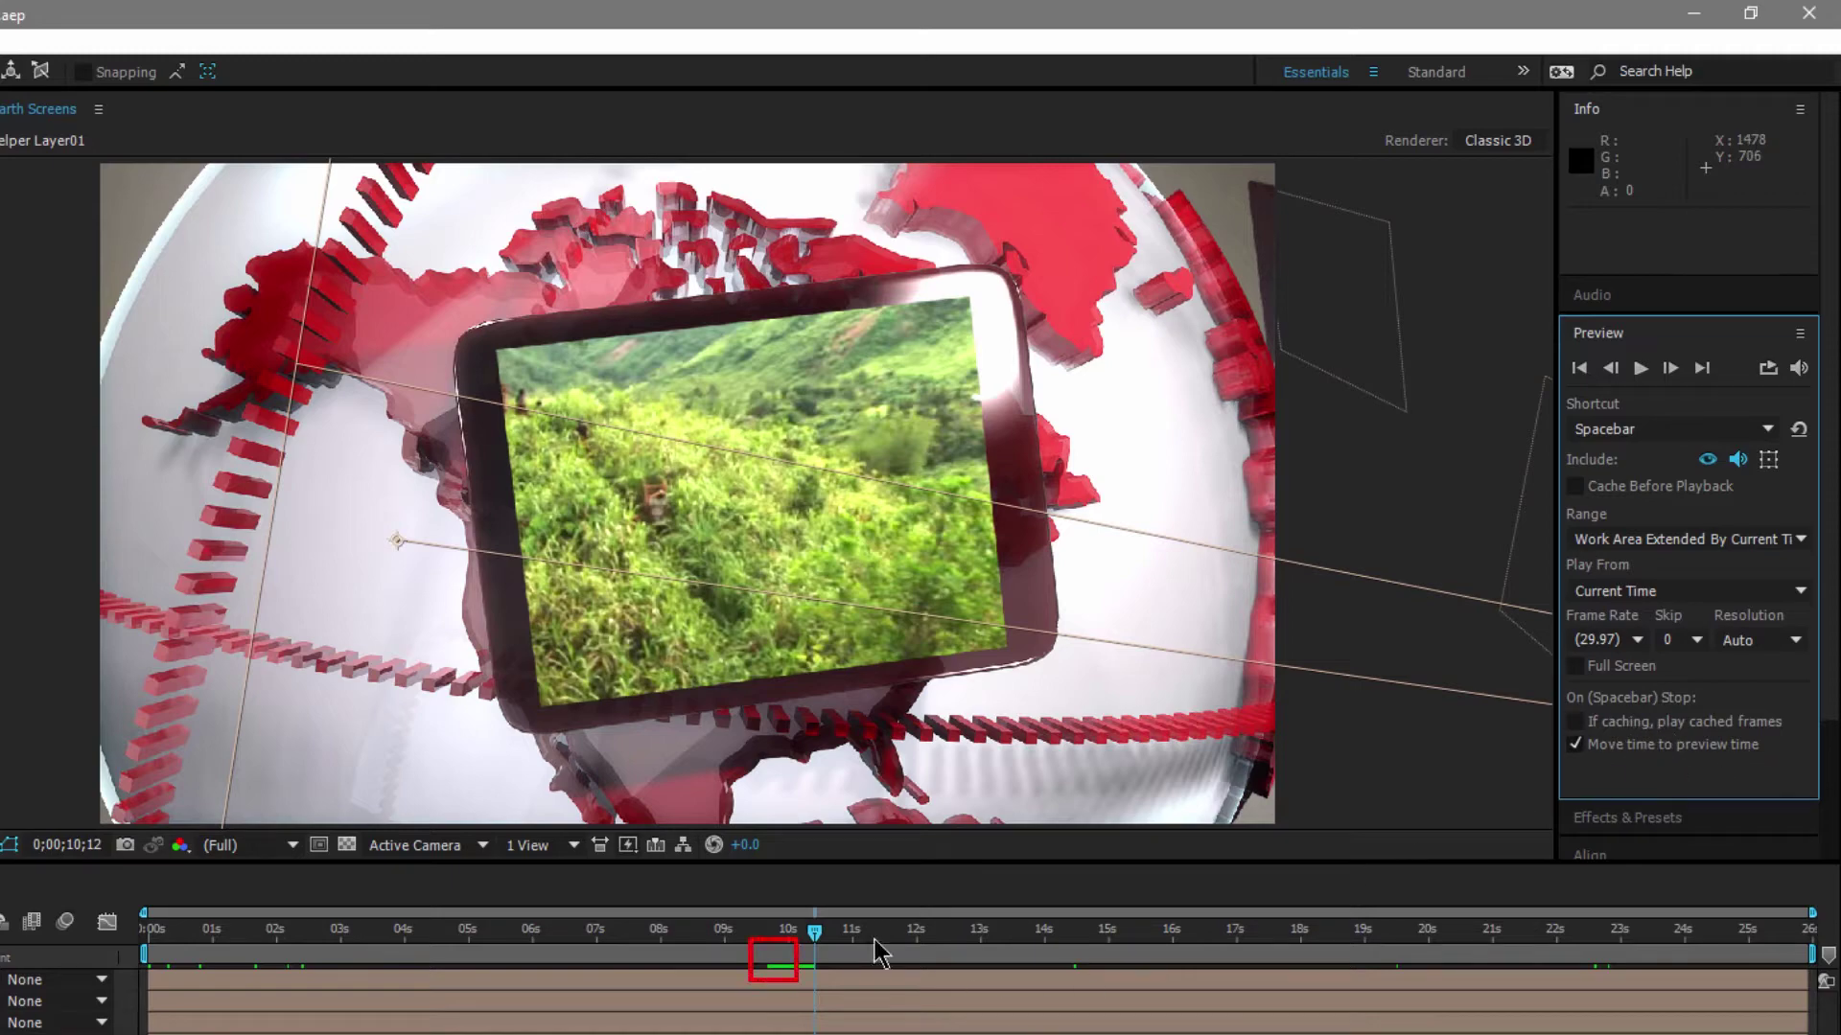
mouse_move(813, 935)
mouse_down()
mouse_move(784, 936)
mouse_move(817, 940)
mouse_up()
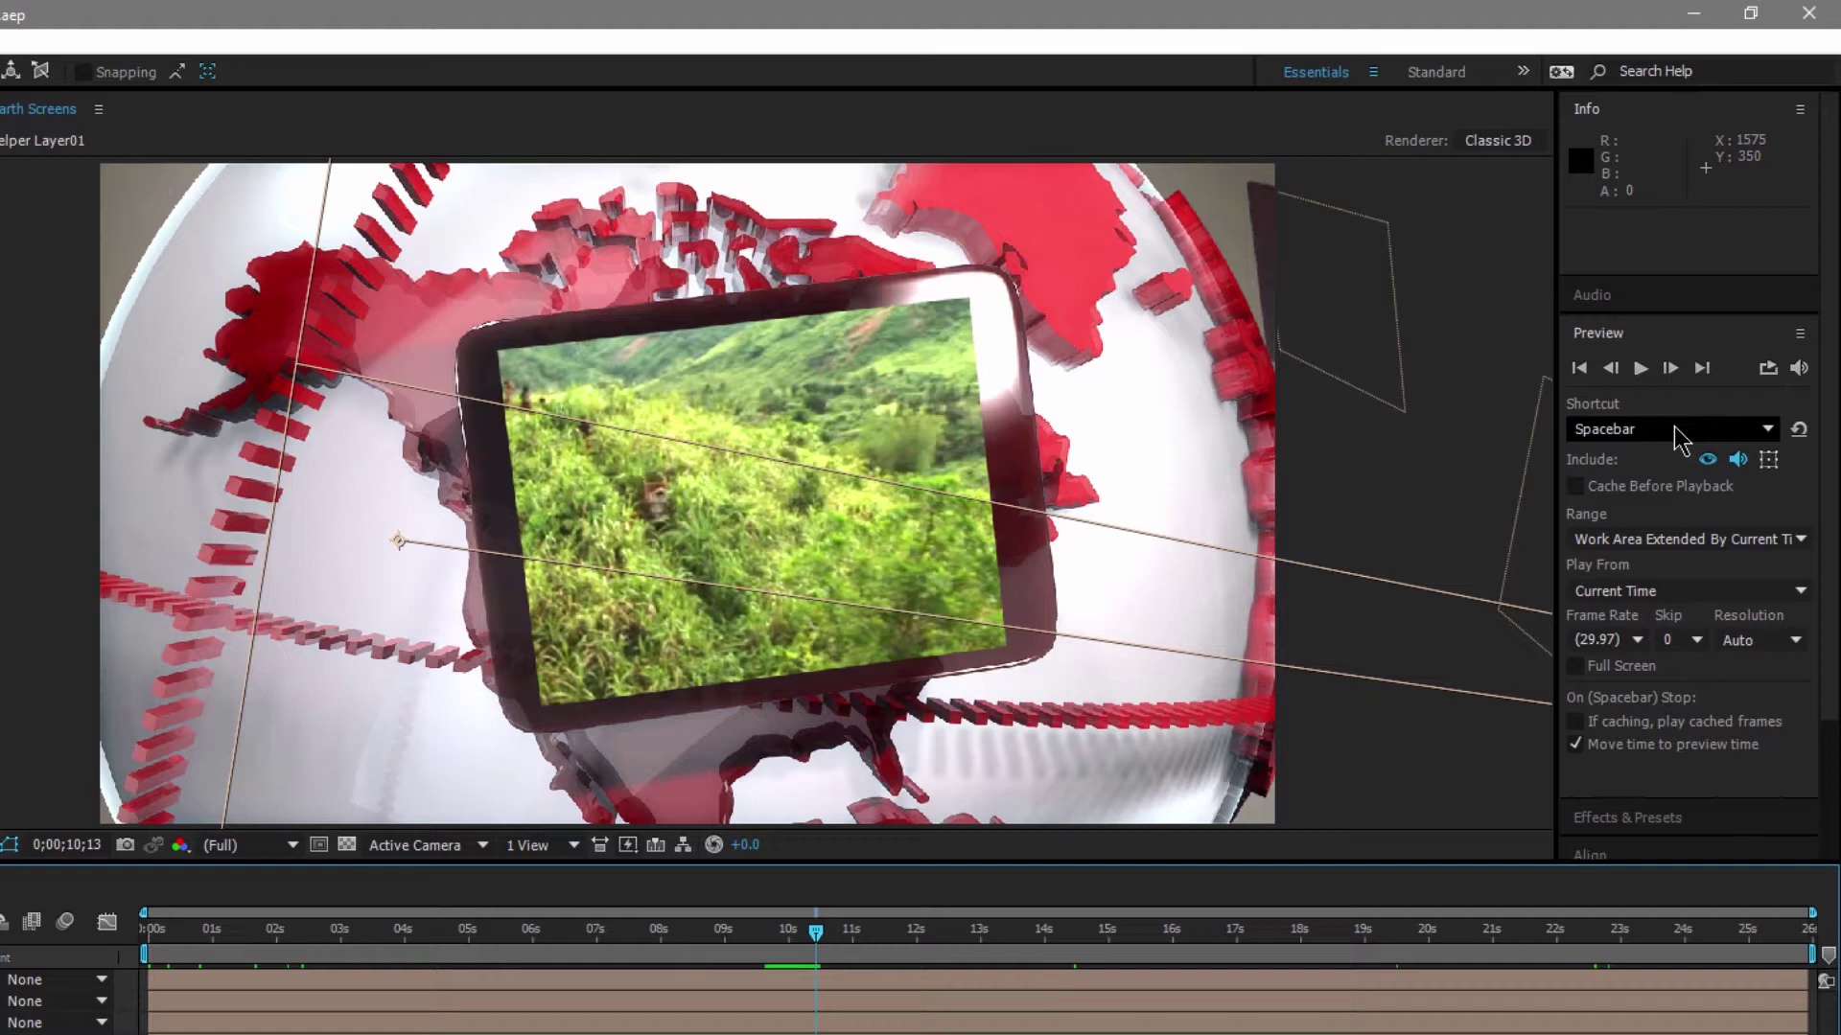
- Scroll the Preview panel to bring up the Shift+Spacebar shortcut settings
scroll(1676, 438, down, 1)
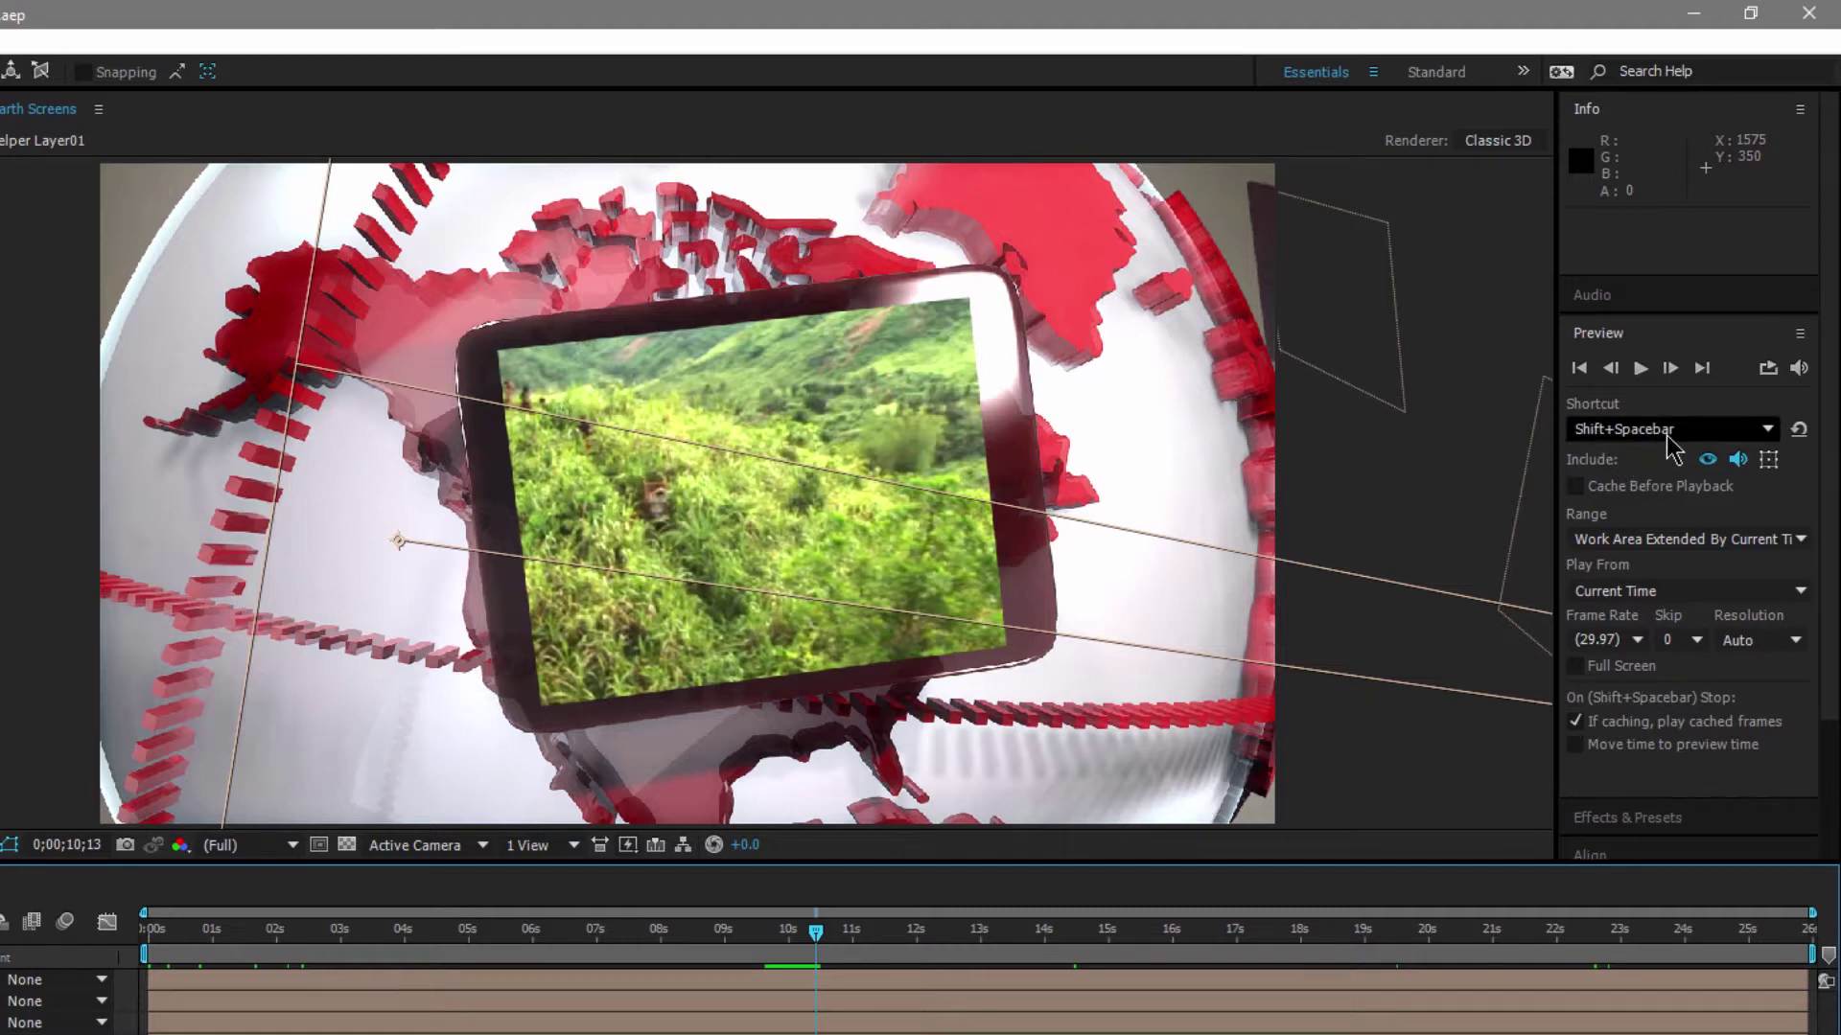
- Leave the Range unchanged and start a Shift+Spacebar preview from the Timeline panel
click(1677, 540)
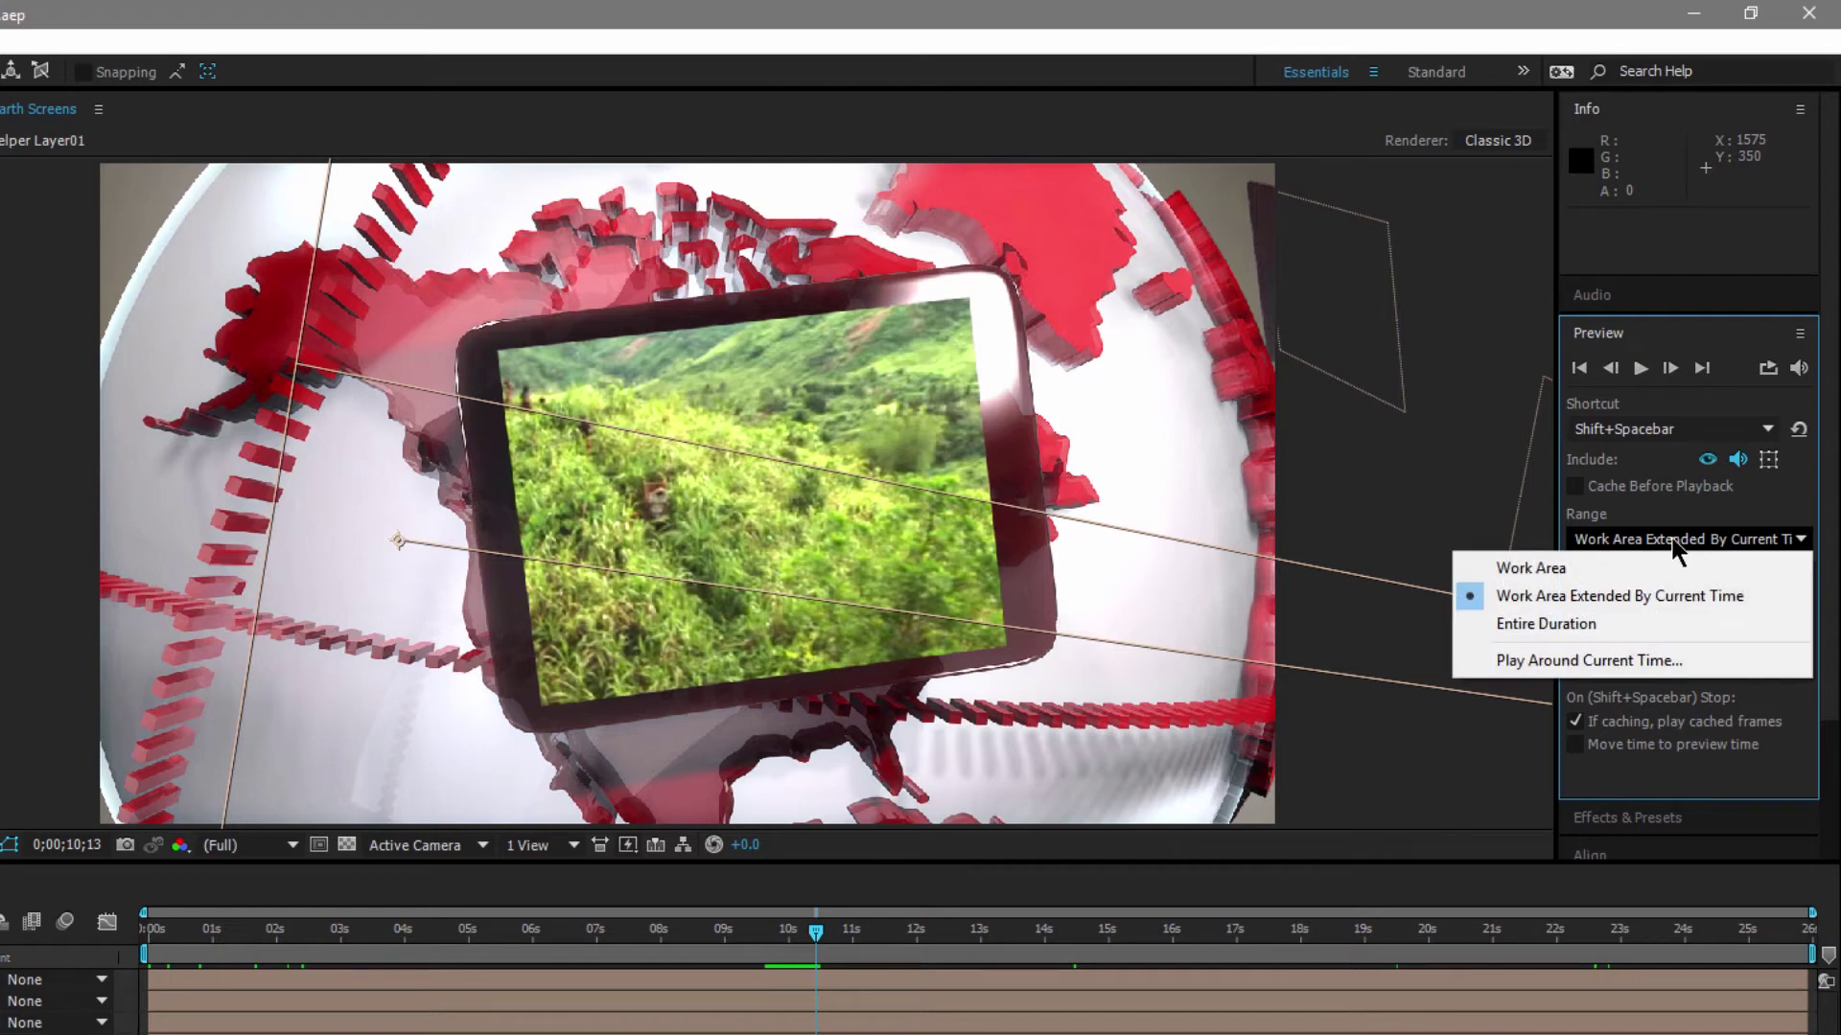
click(1674, 546)
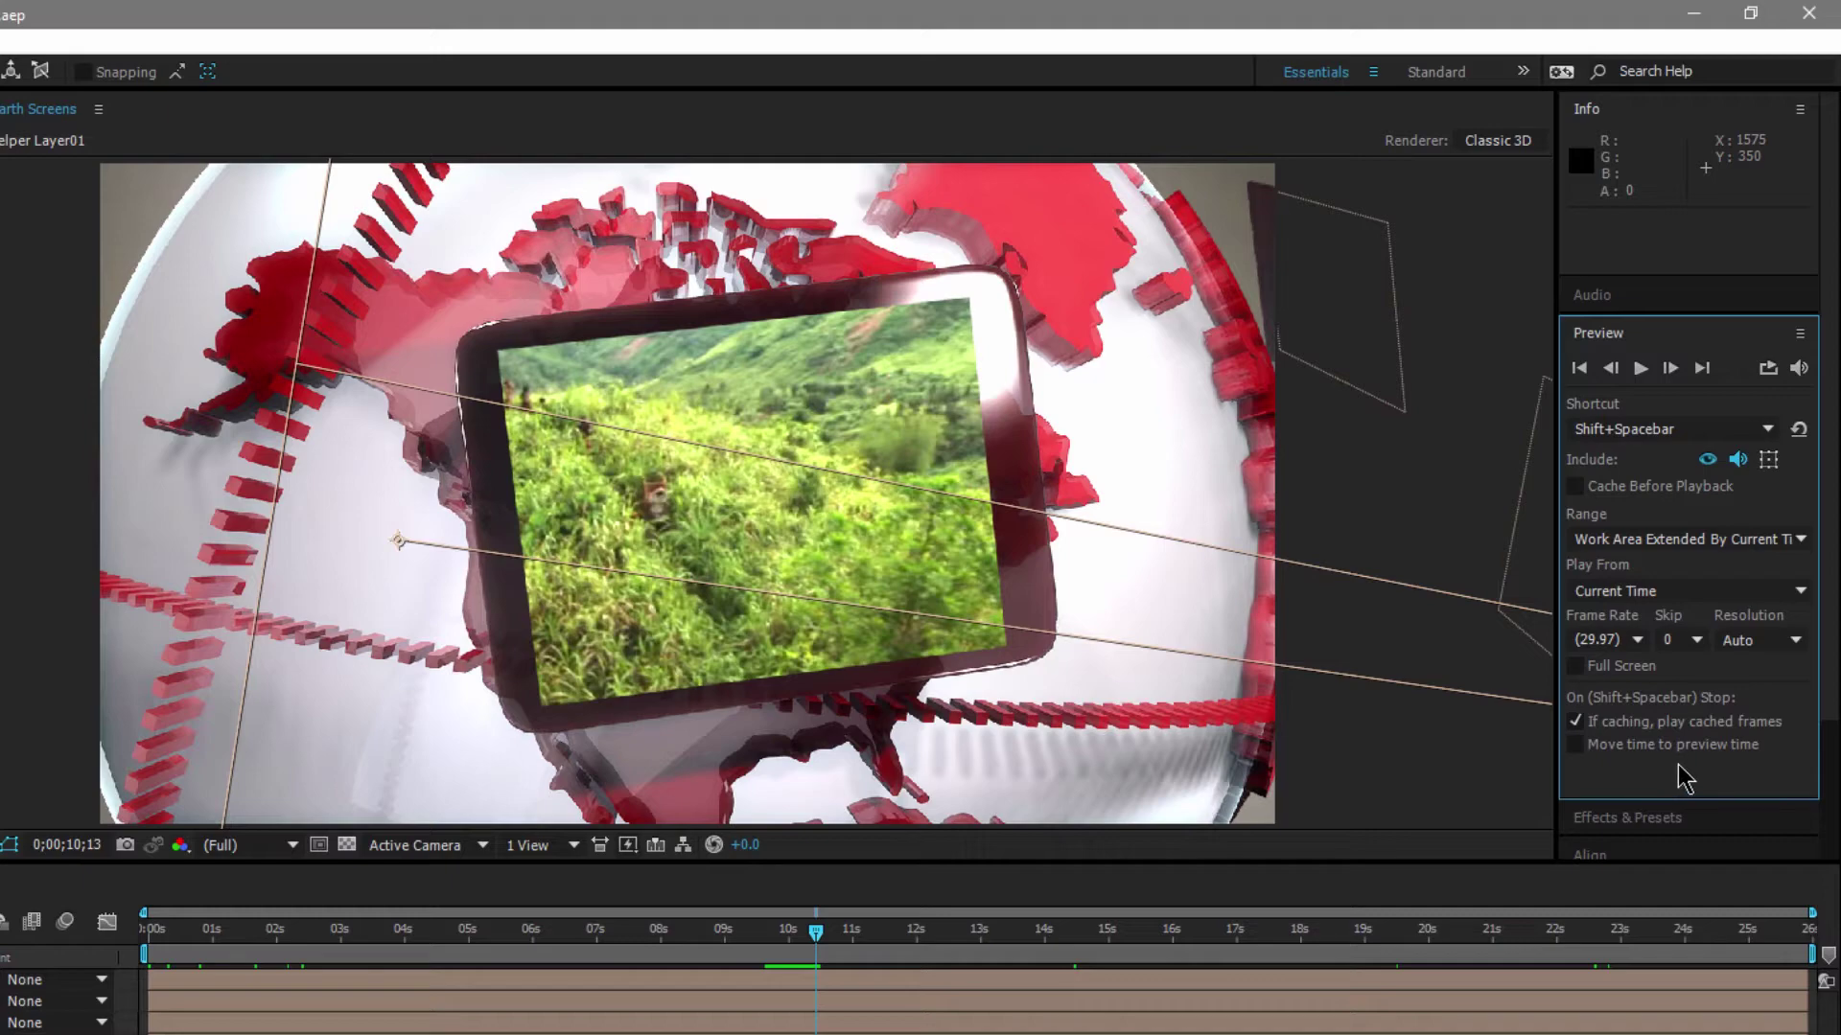
click(1519, 872)
key(space)
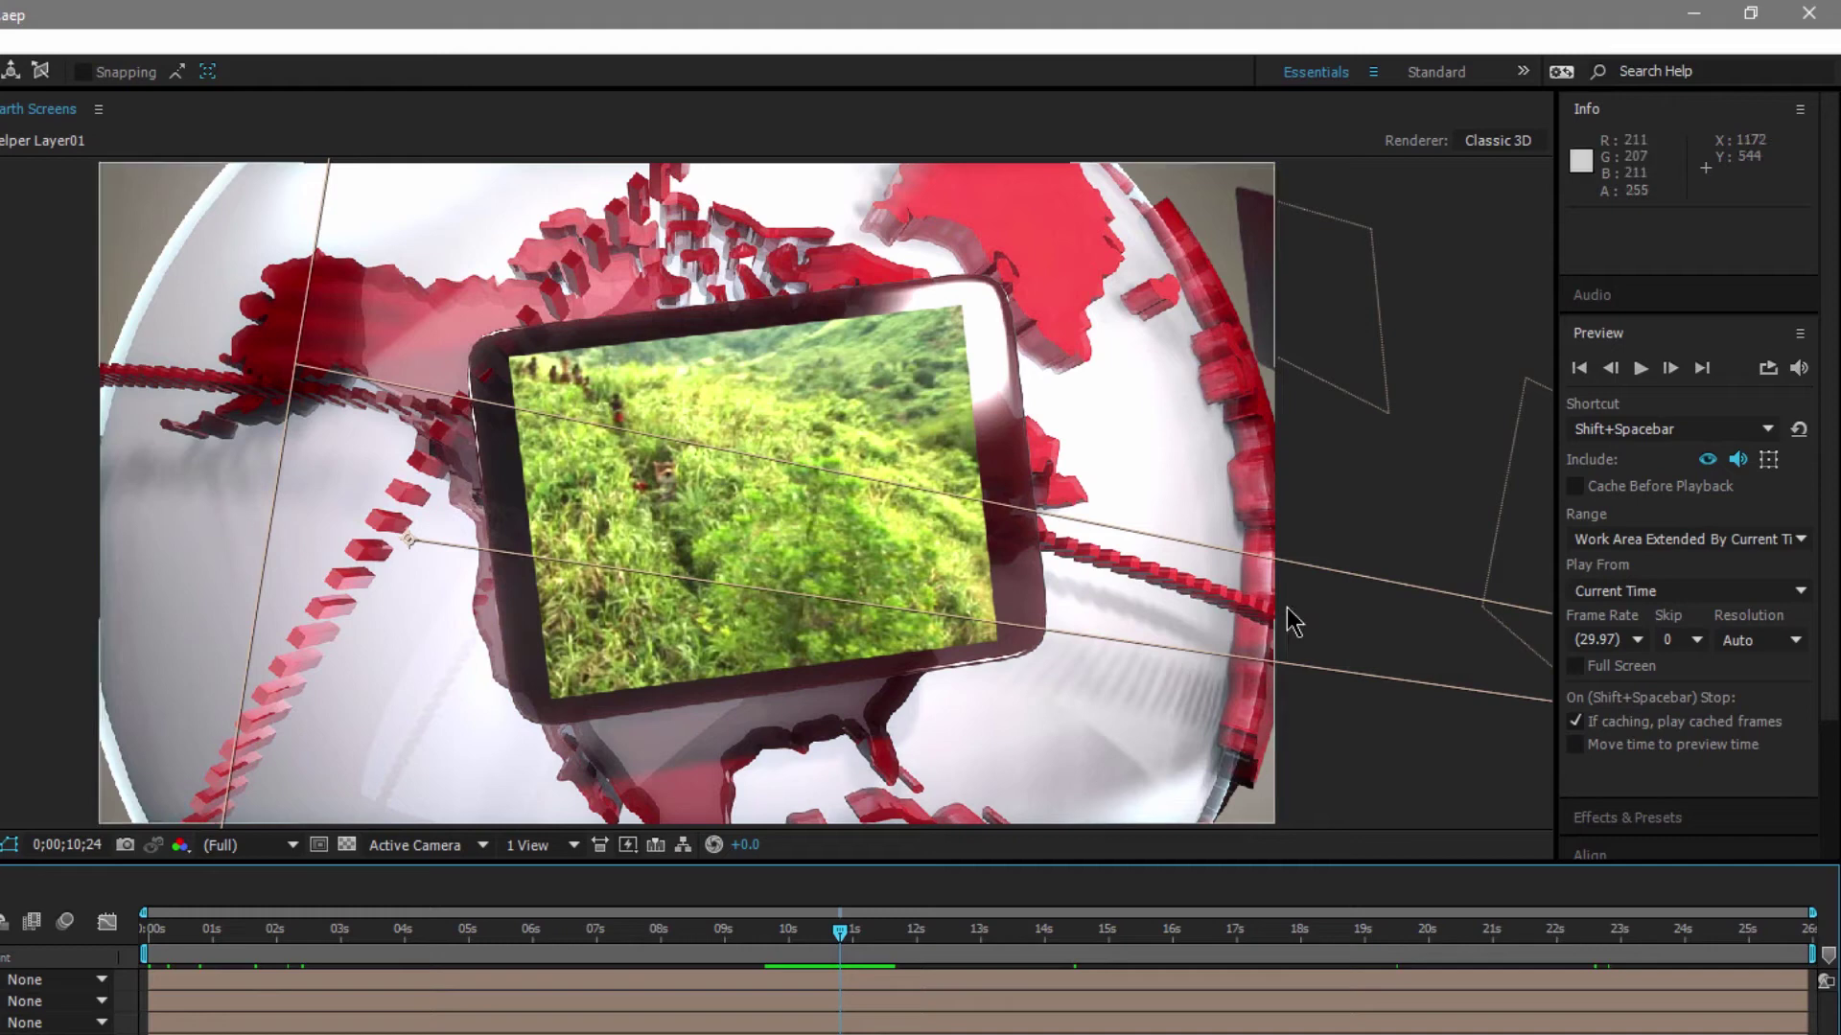
- Select the Numpad 0 shortcut, then run and stop a Numpad 0 preview from the work area start
scroll(1654, 434, down, 1)
click(1661, 433)
click(1671, 514)
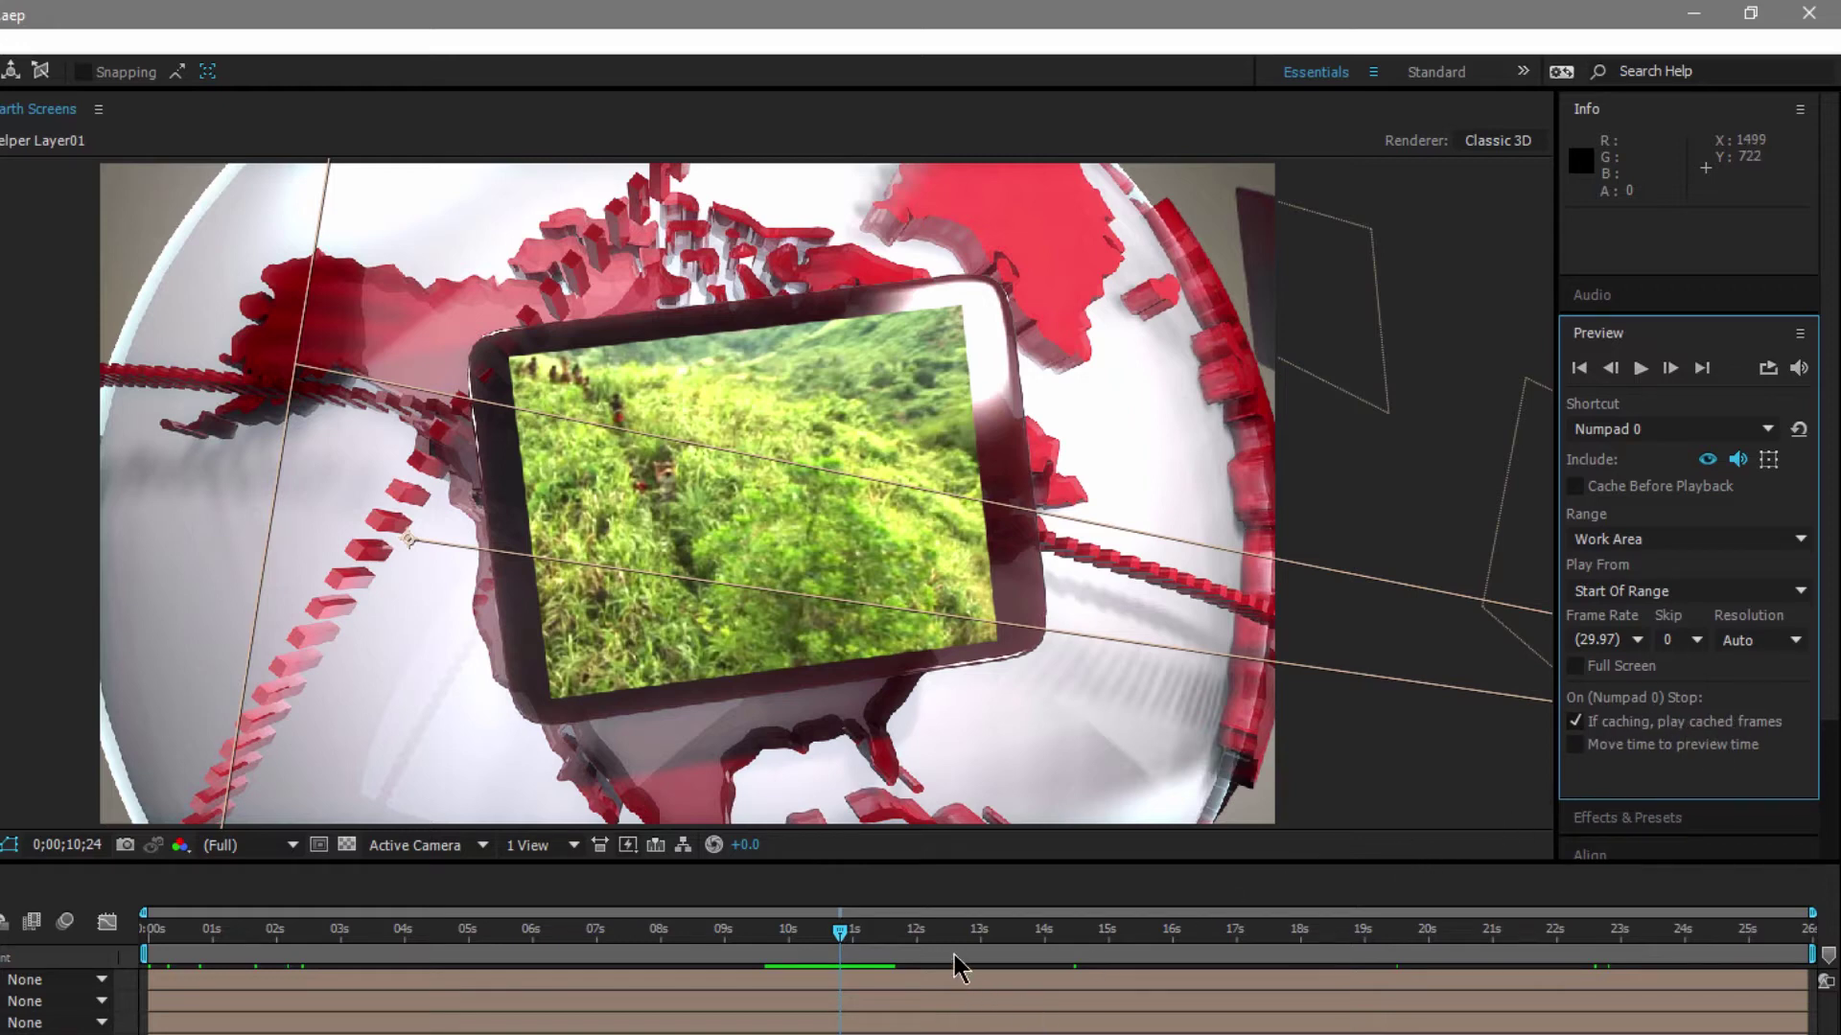
key(KP_0)
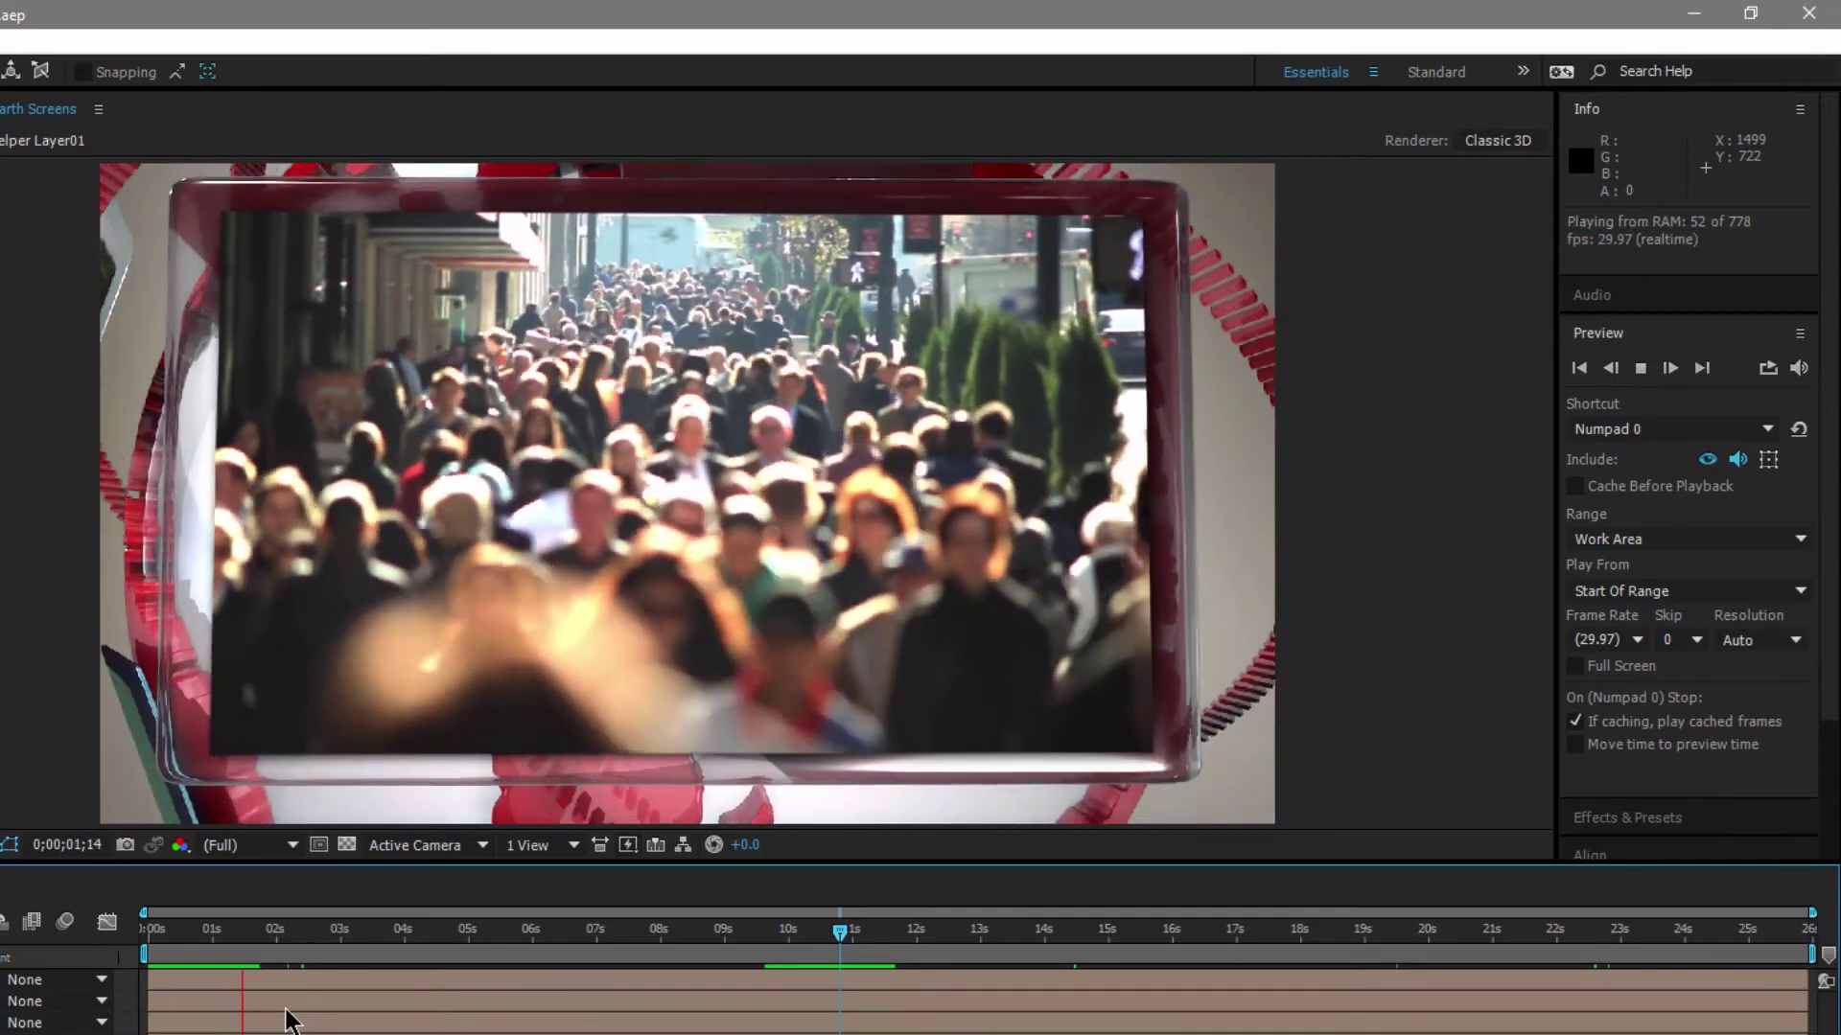
key(space)
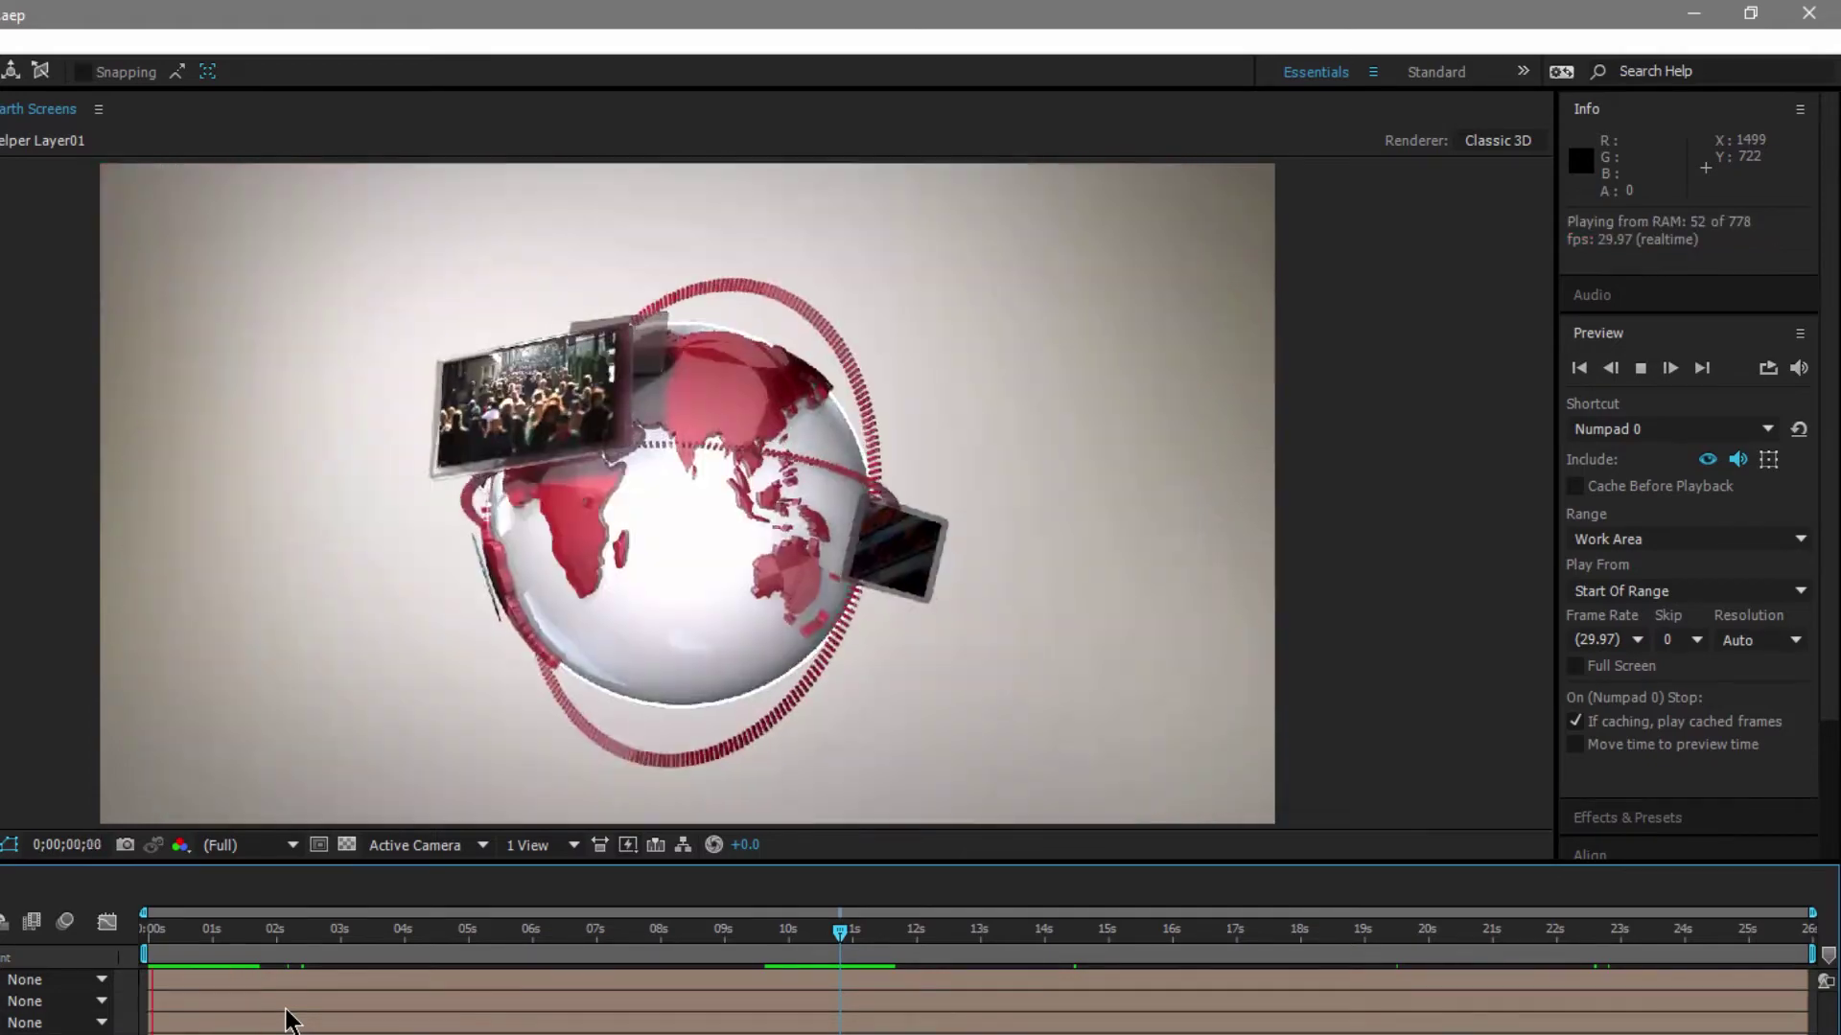
- Select the Shift+Numpad 0 shortcut and confirm its Skip value of 1 frame
click(1660, 429)
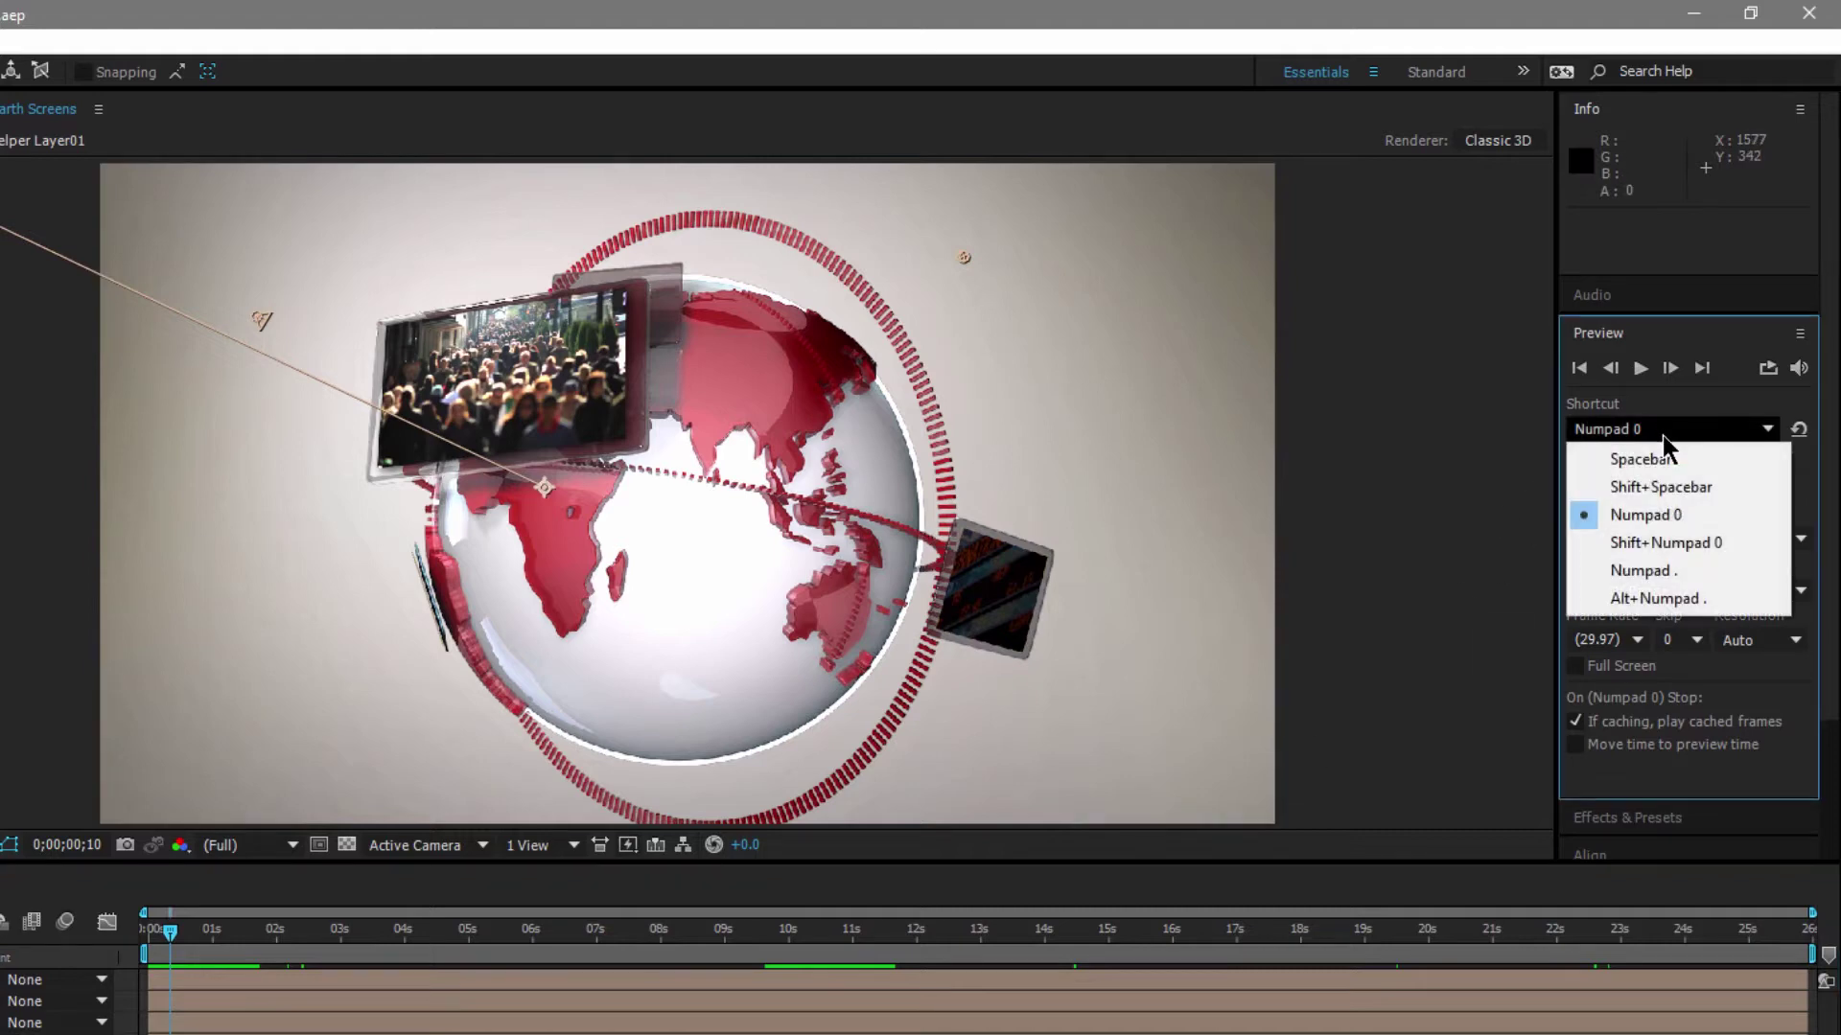
click(1689, 545)
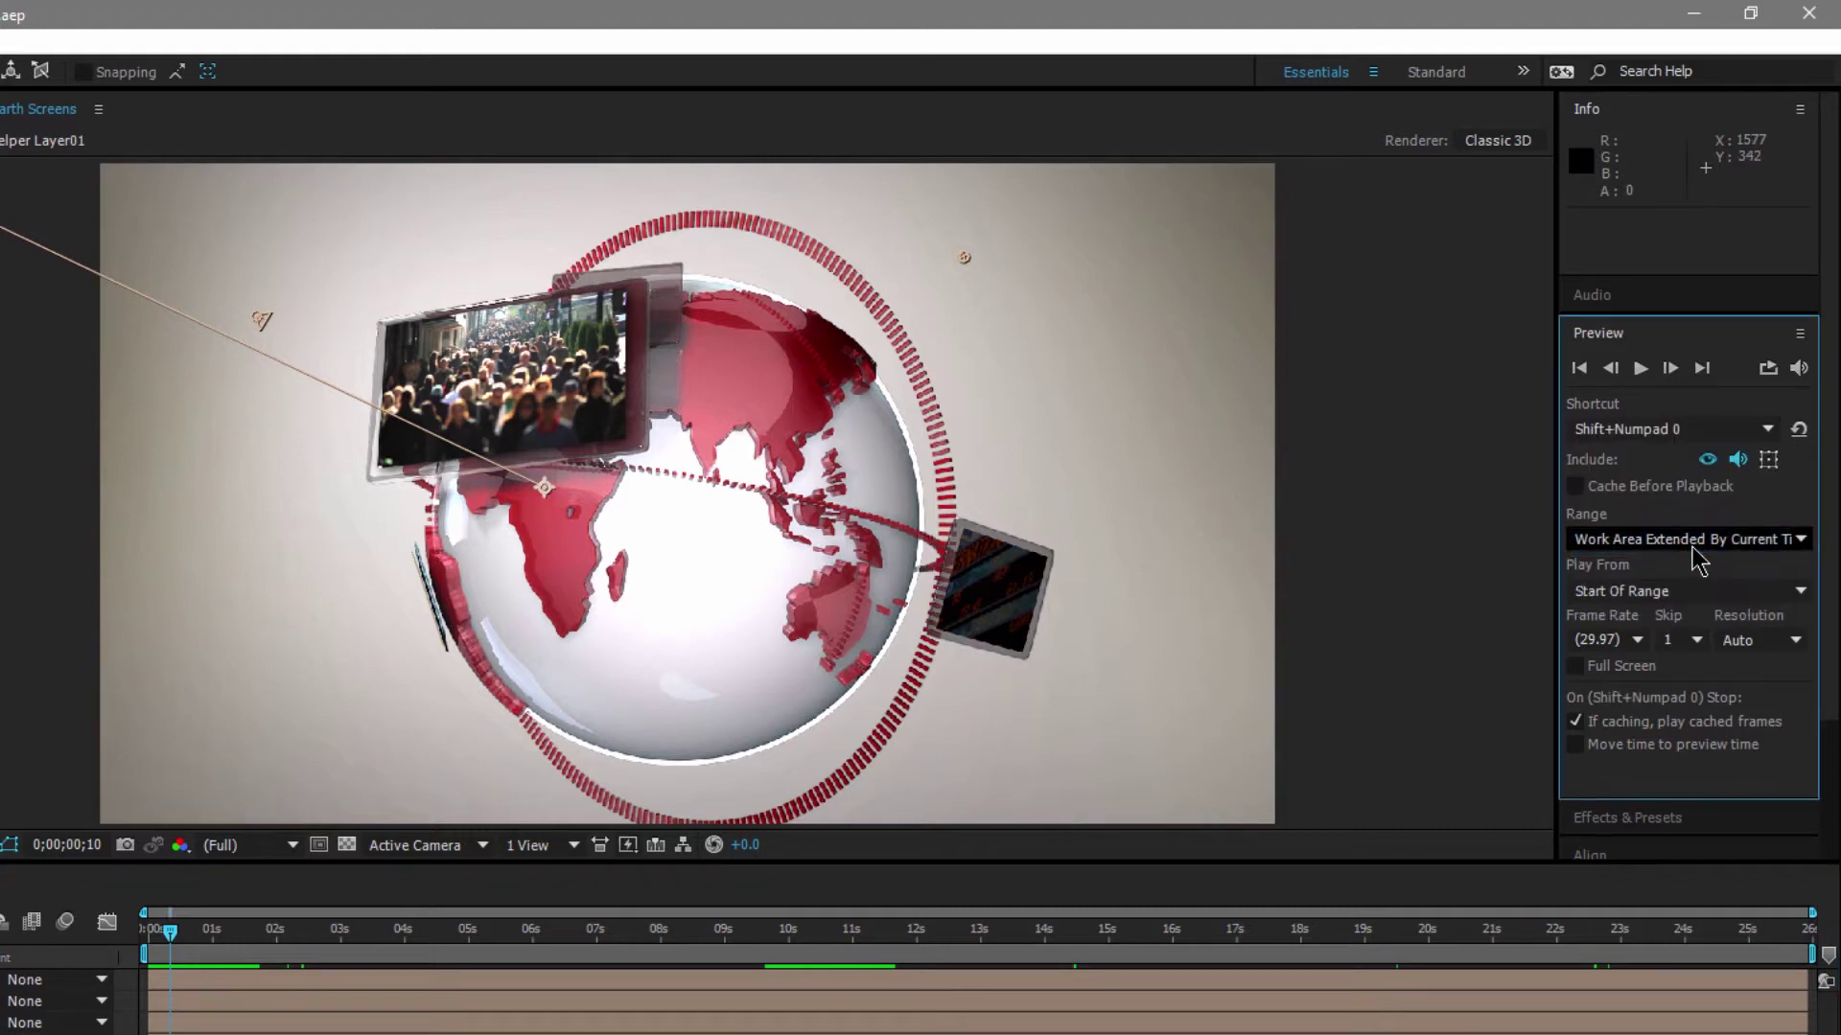
click(1678, 641)
click(1380, 648)
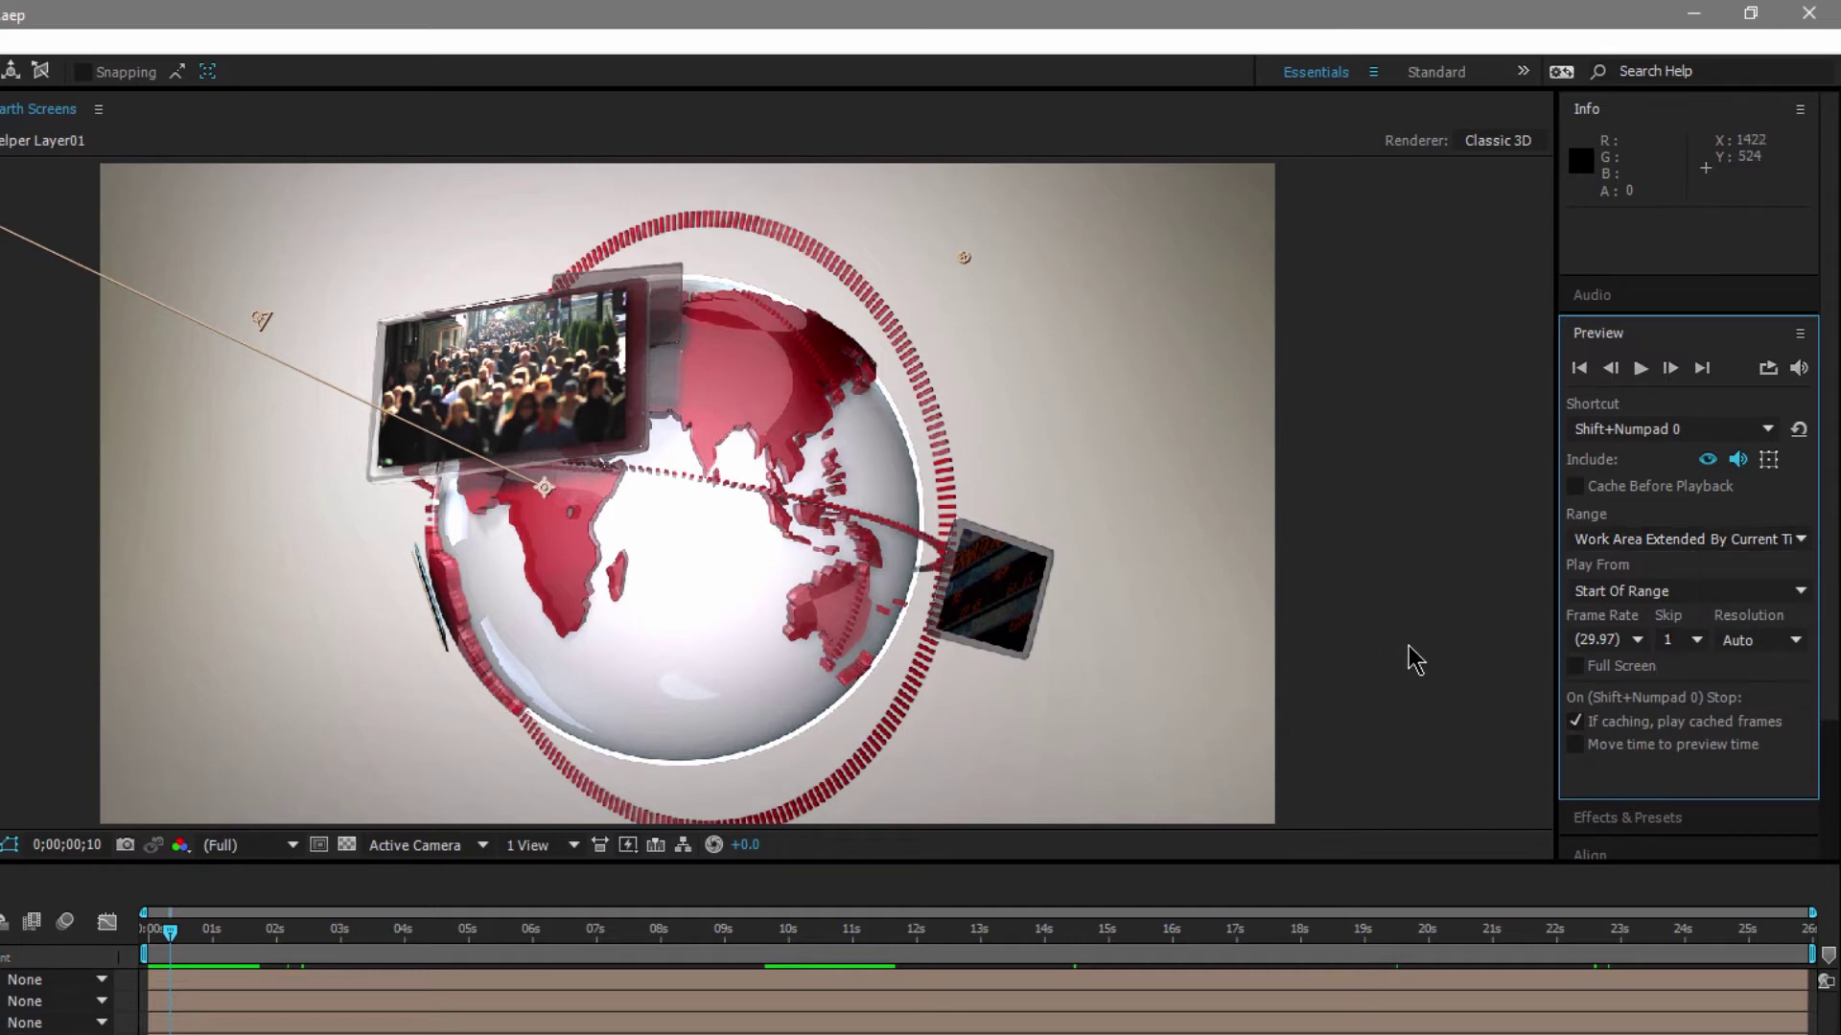
- Run and stop a Shift+Numpad 0 preview, caching about 3.5 seconds
key(shift+KP_0)
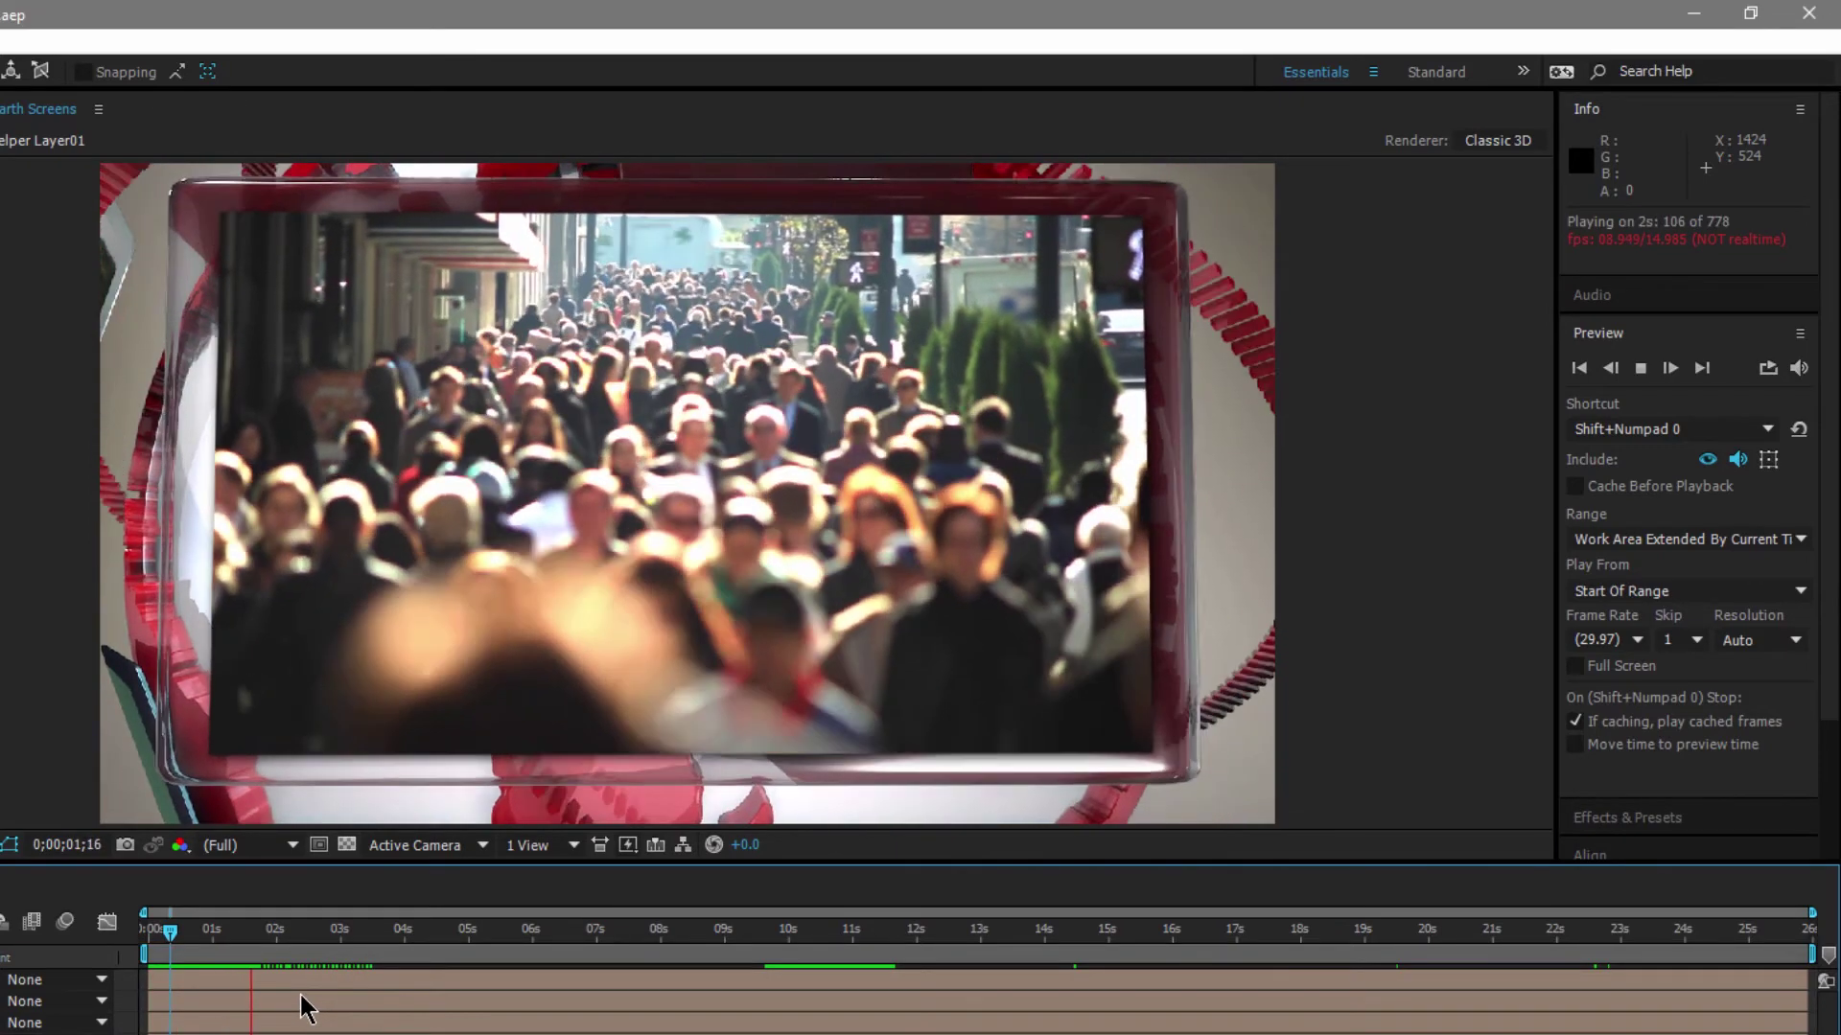
key(space)
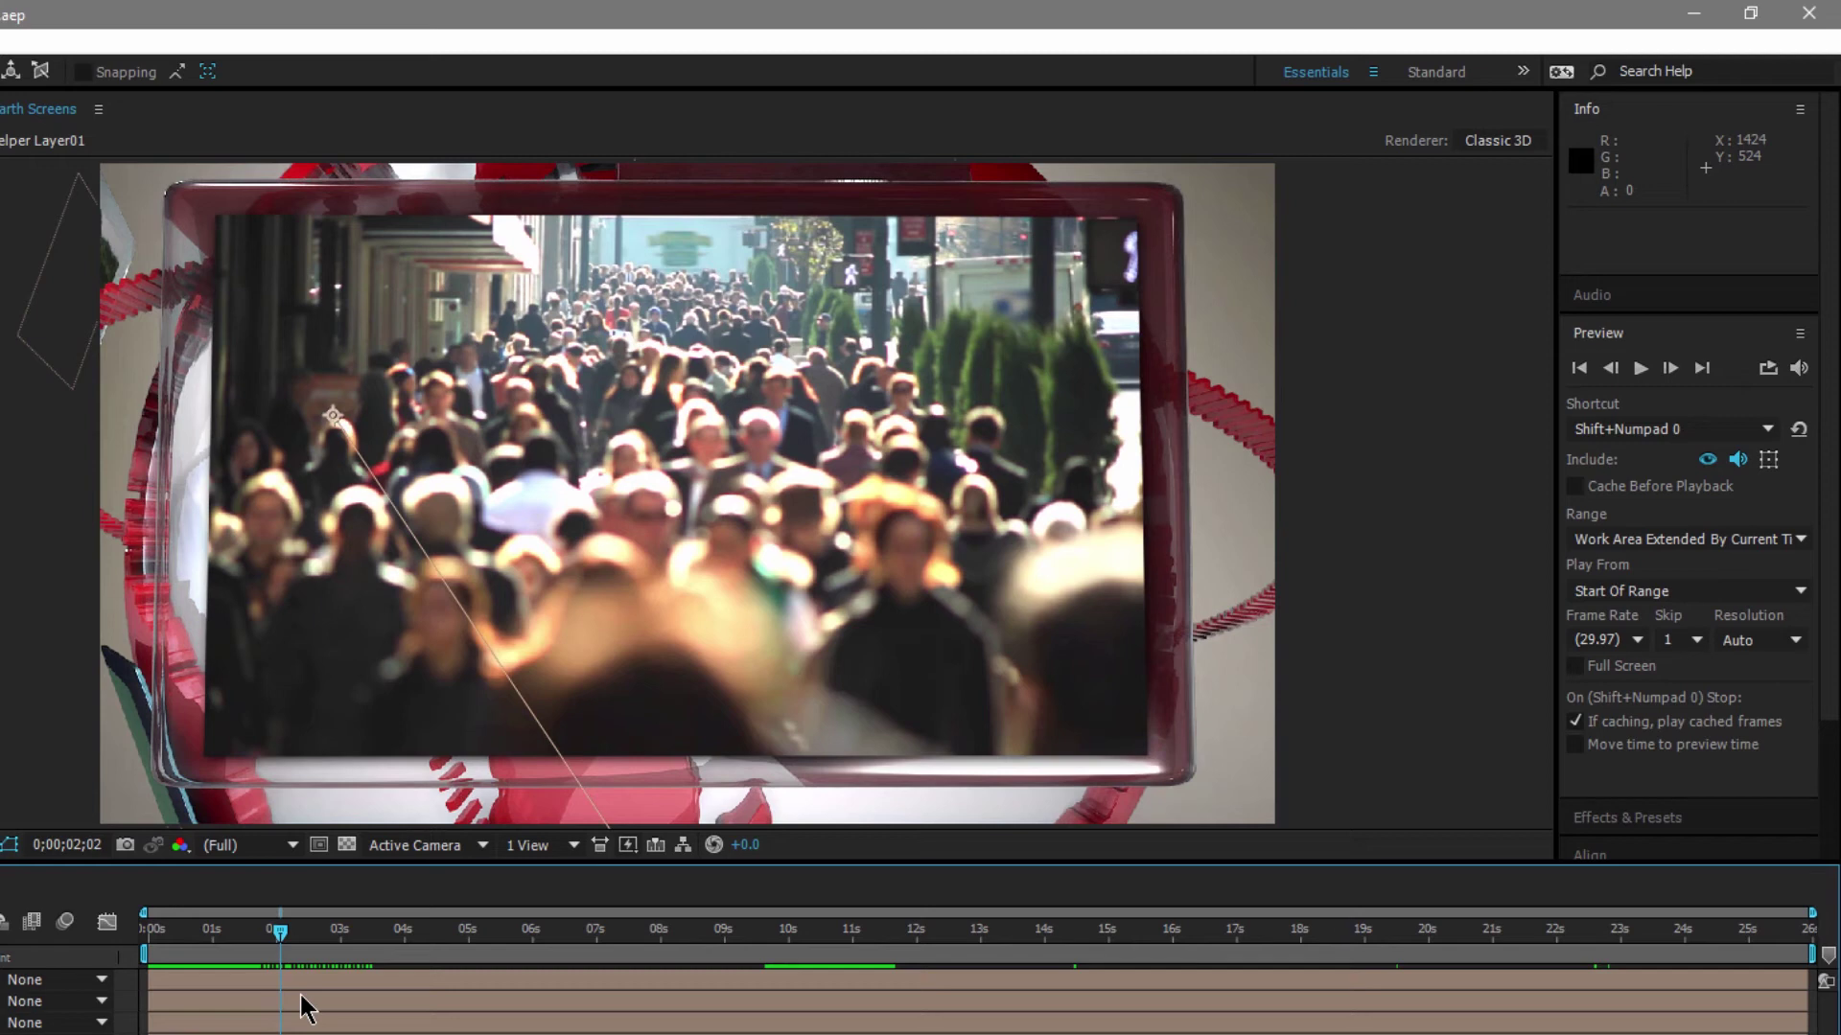
click(1681, 426)
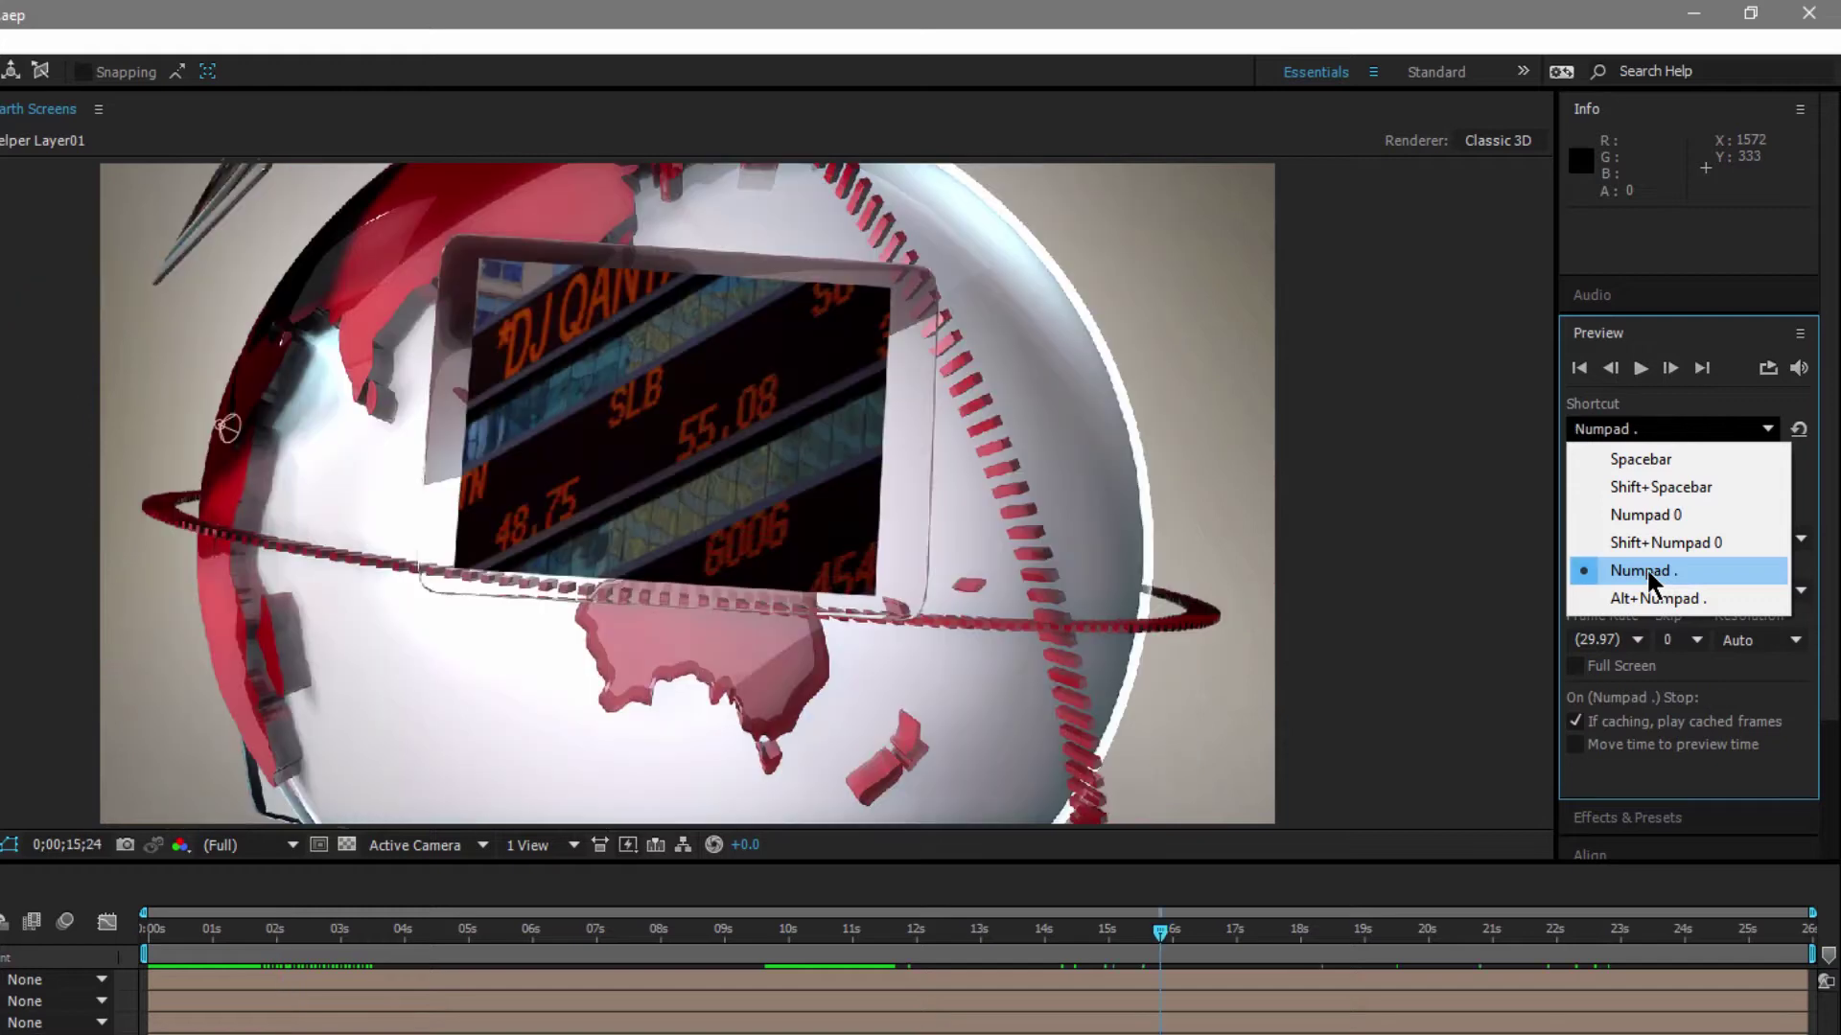
- Select Numpad . and set its Range to Play Around Current Time with a 5-second preroll
click(1647, 570)
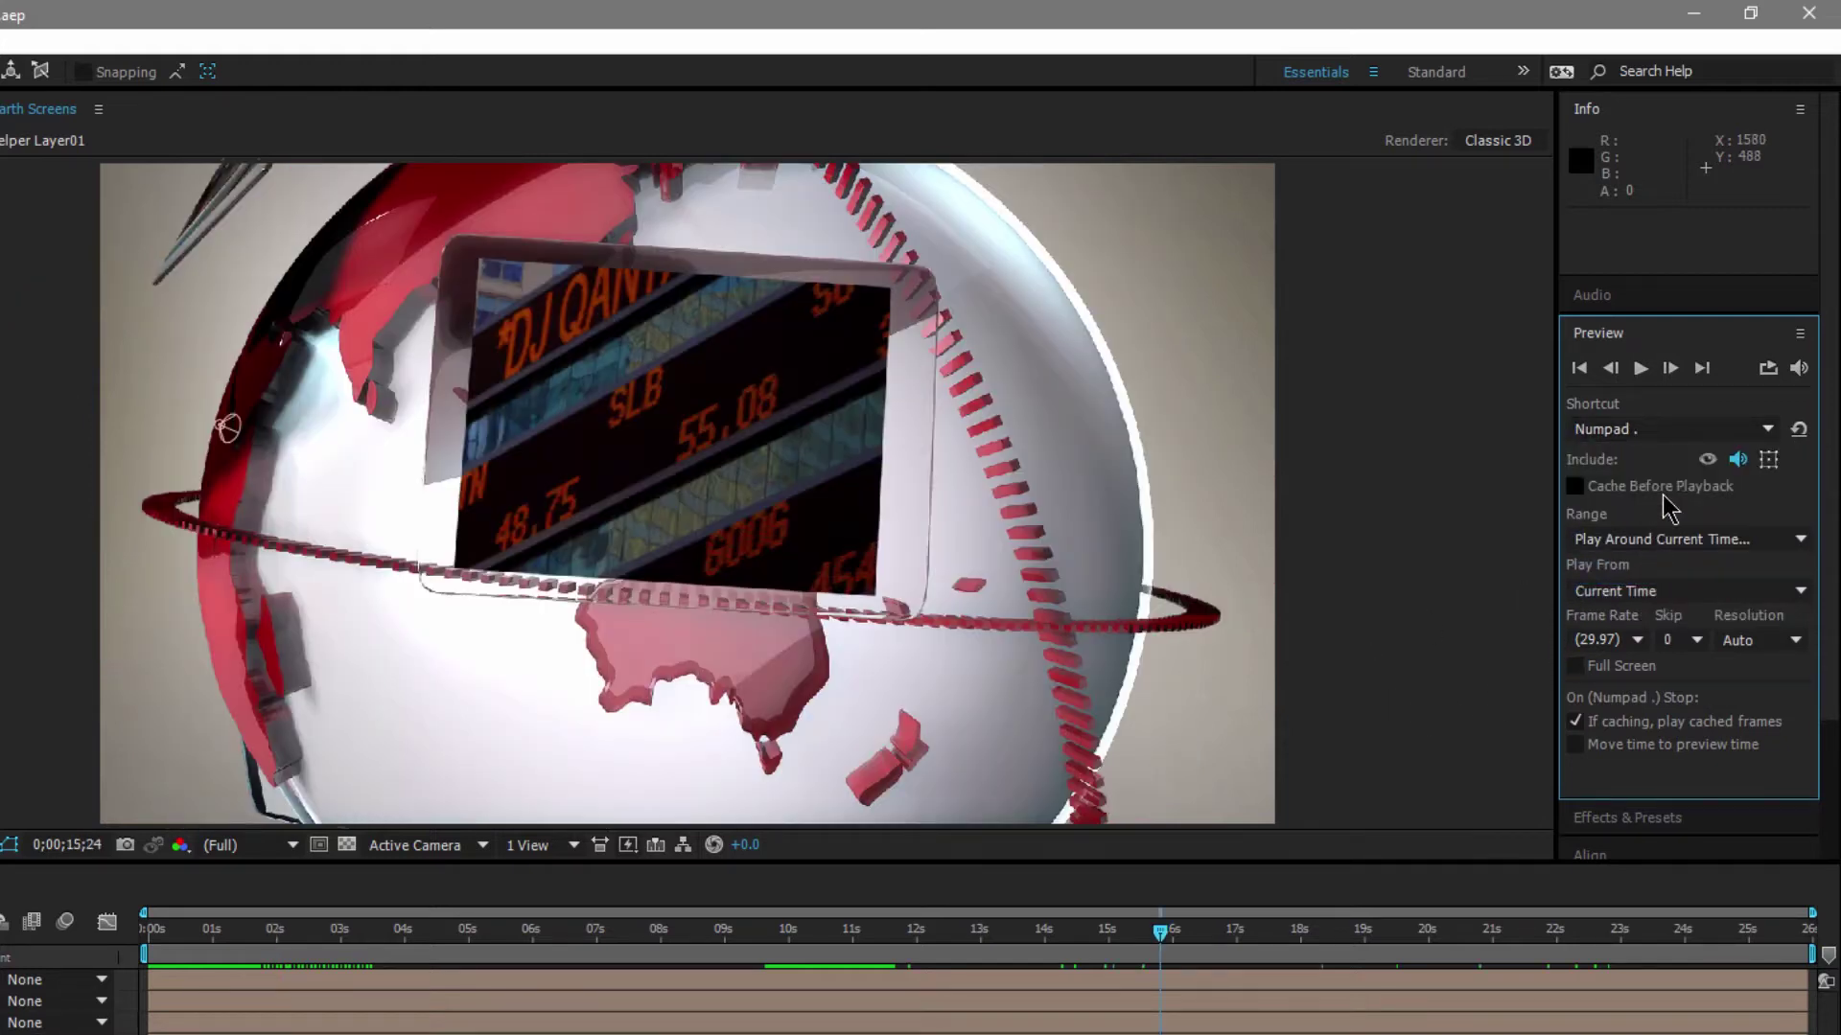
click(1651, 542)
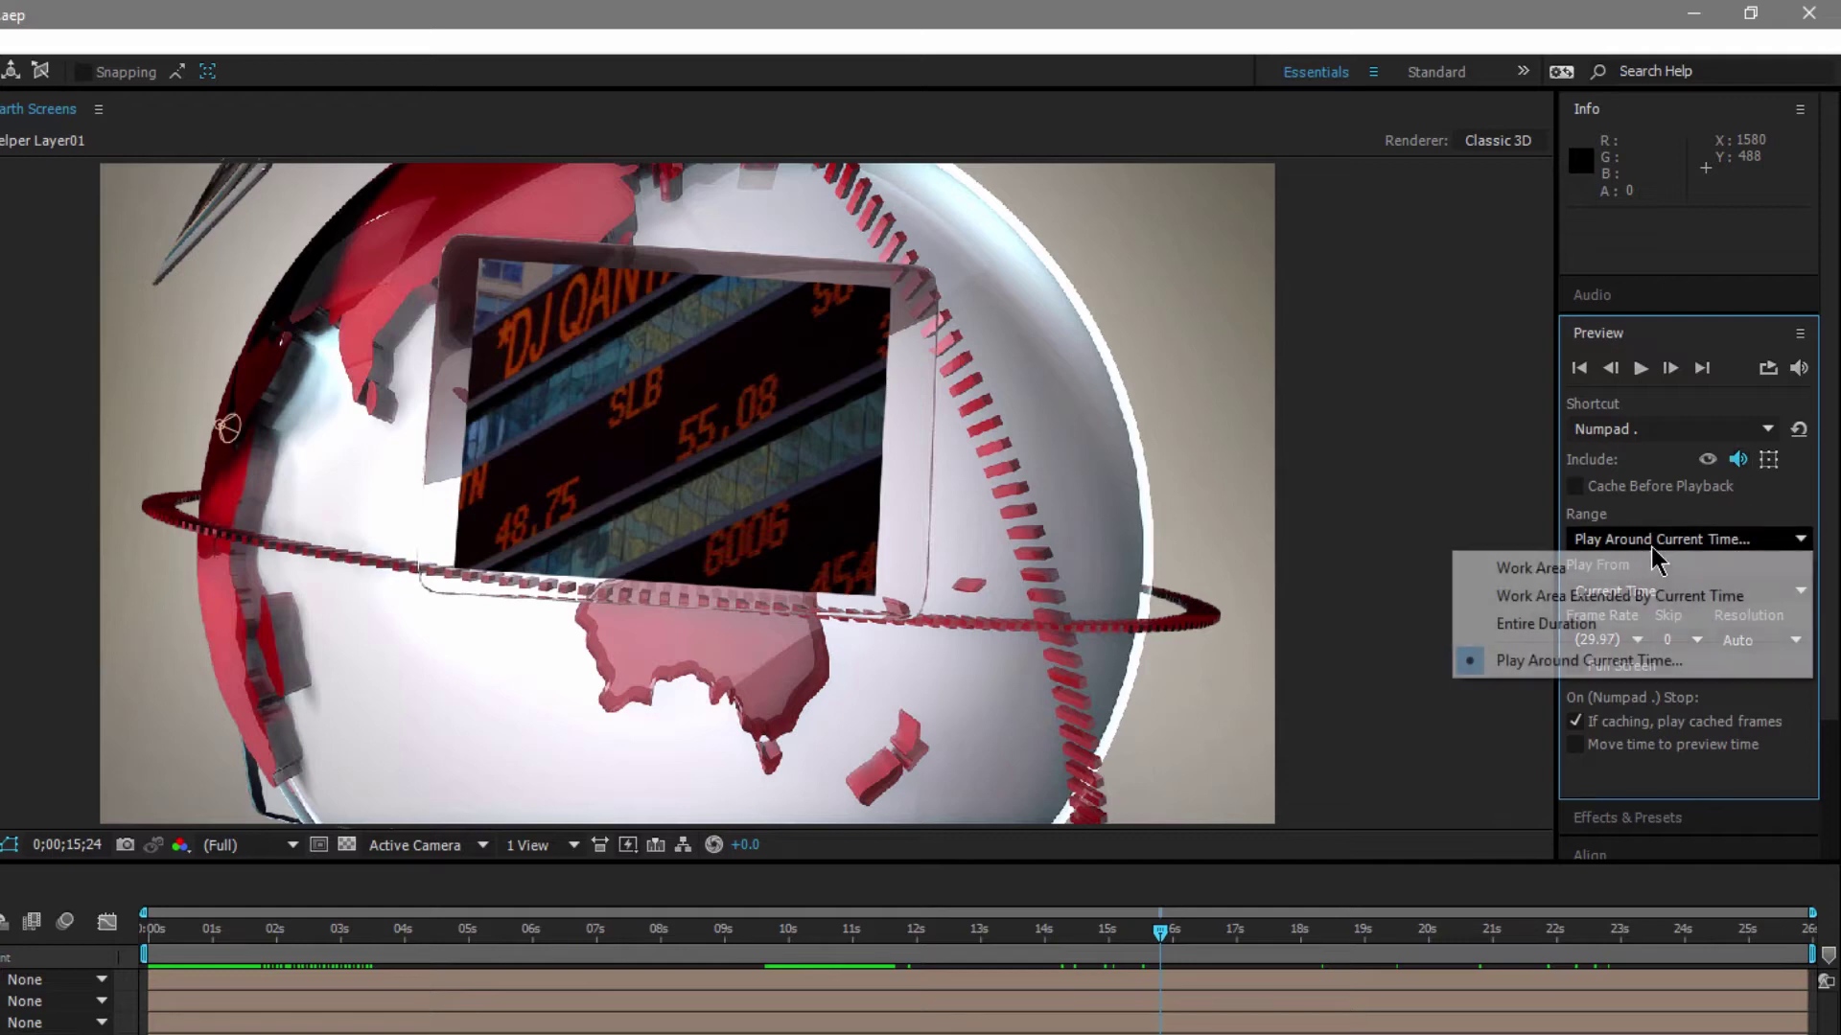
click(1547, 661)
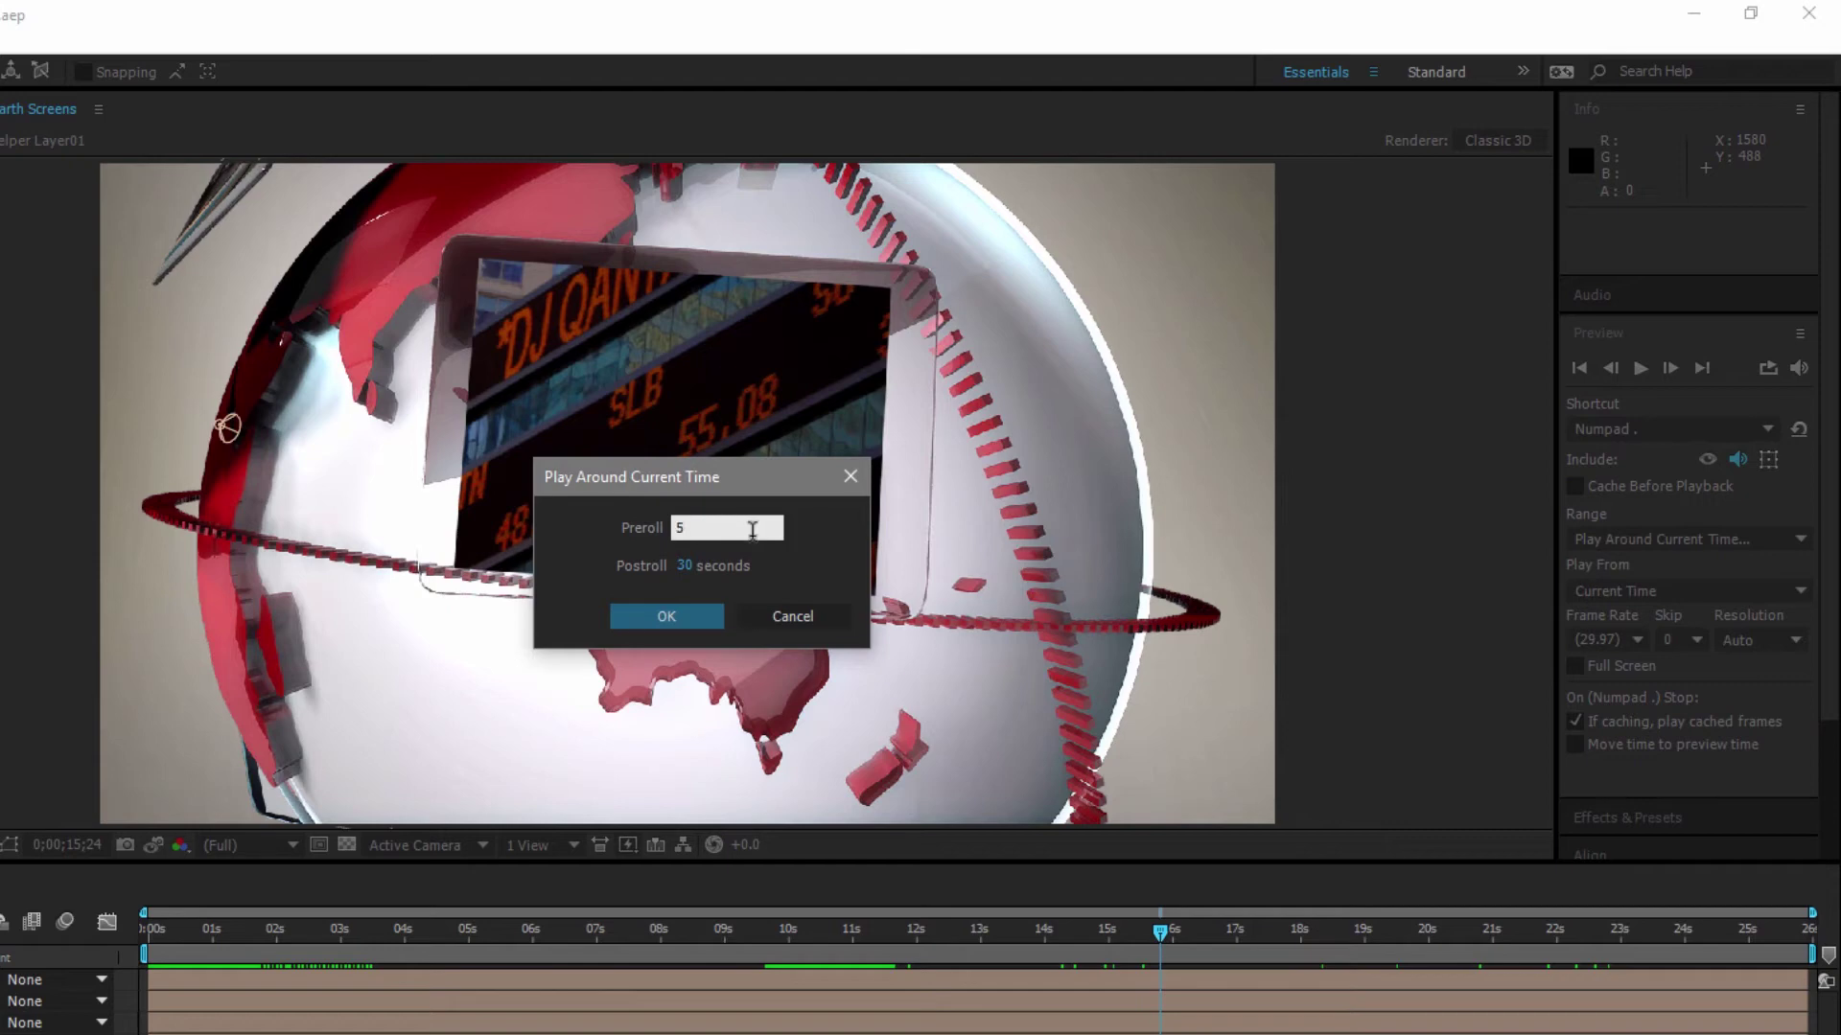
click(703, 623)
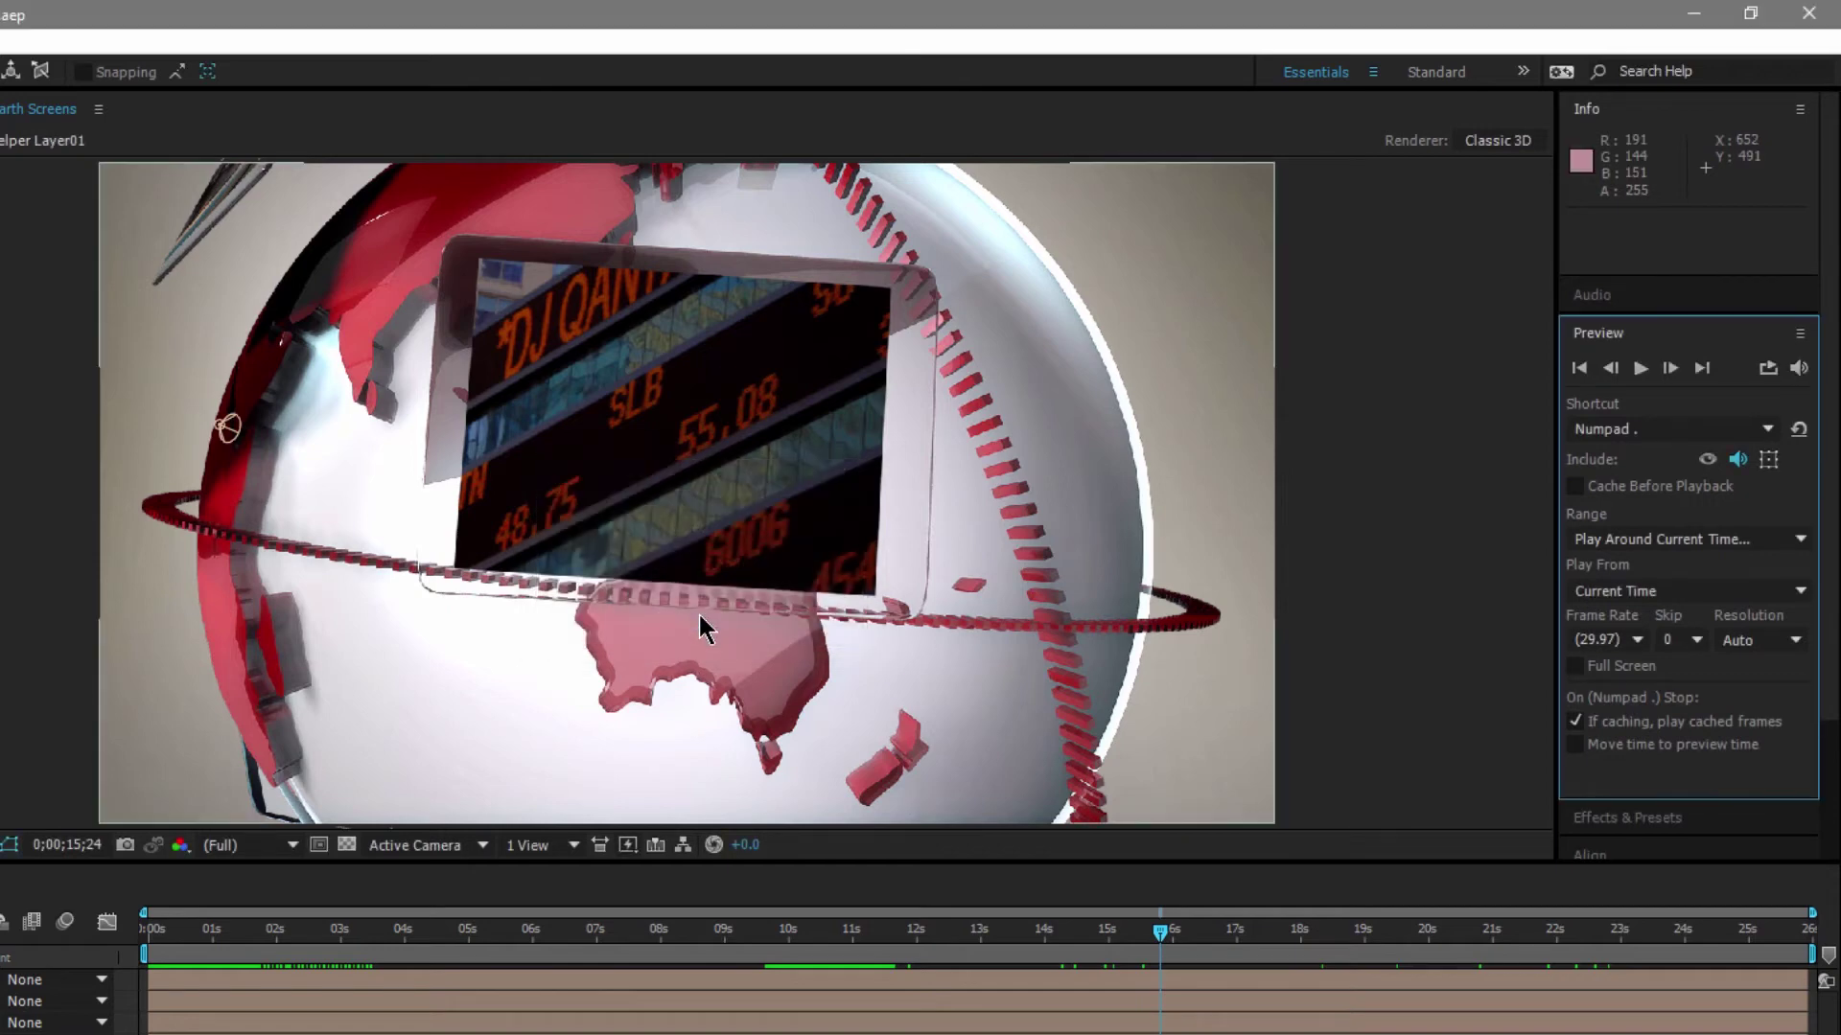
- Set Play From to Start Of Range and run a Numpad . preview
click(1693, 595)
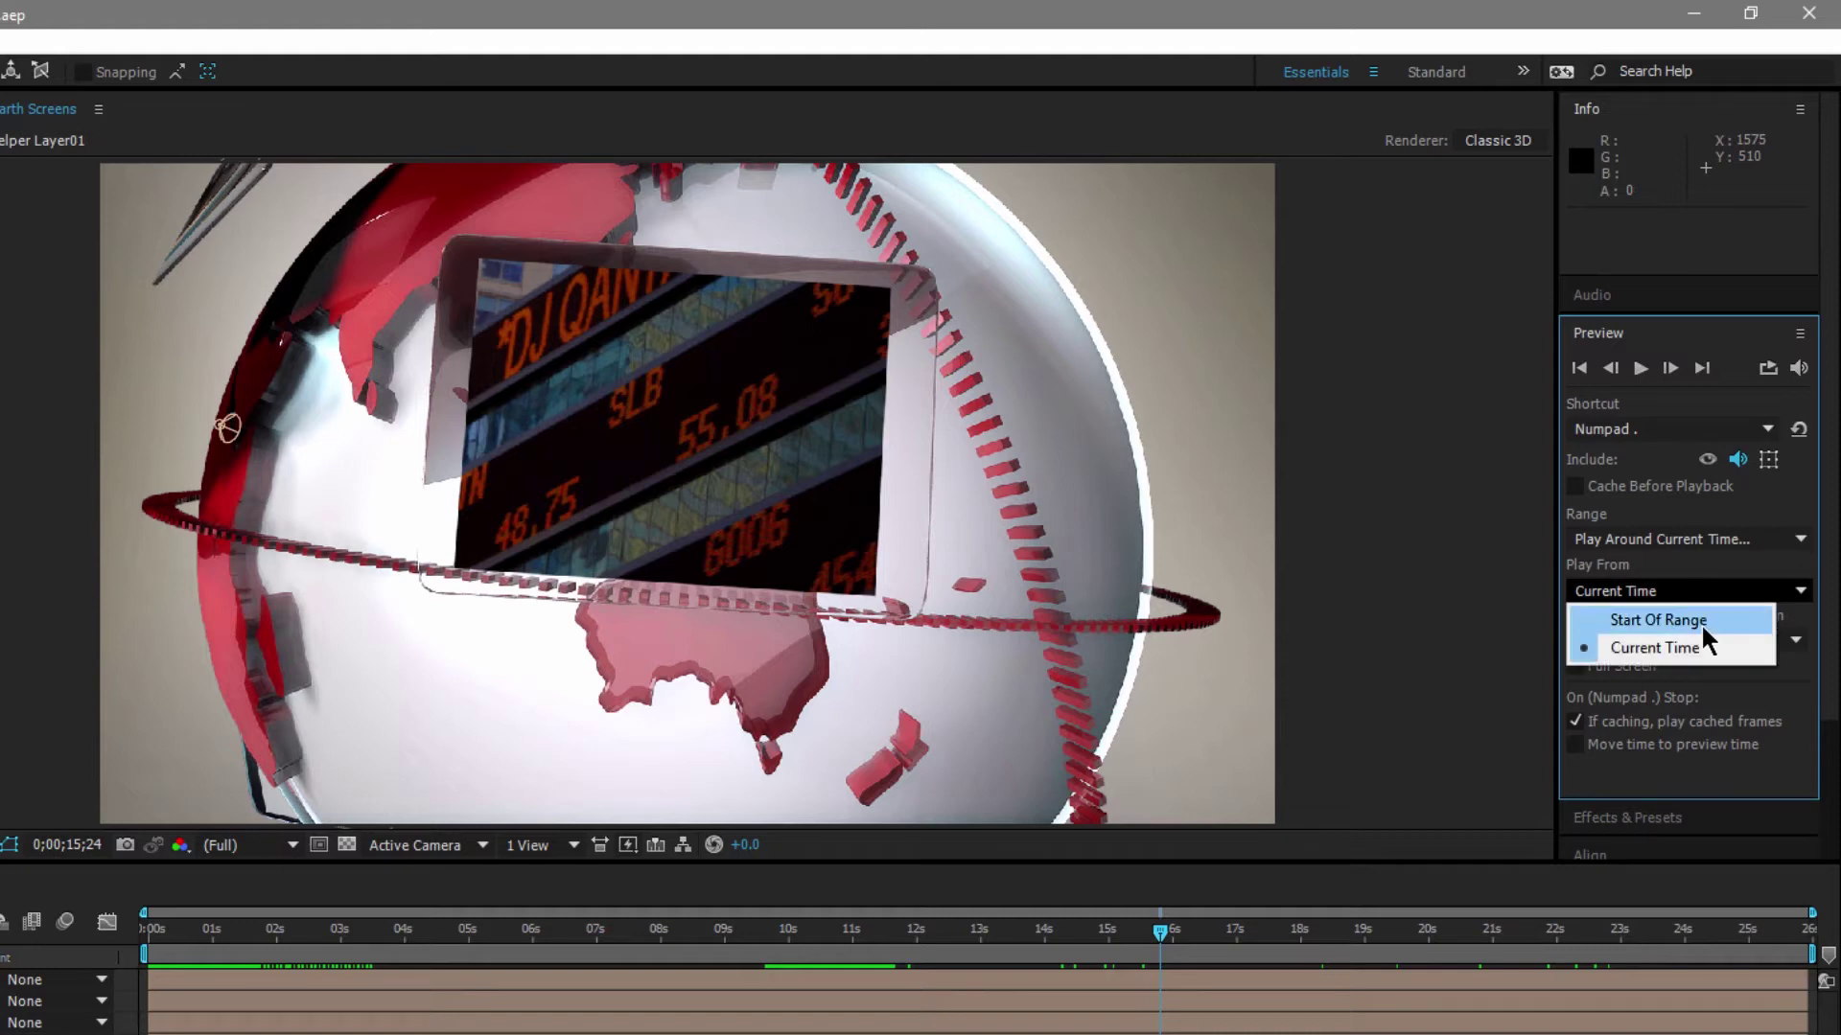
click(1701, 623)
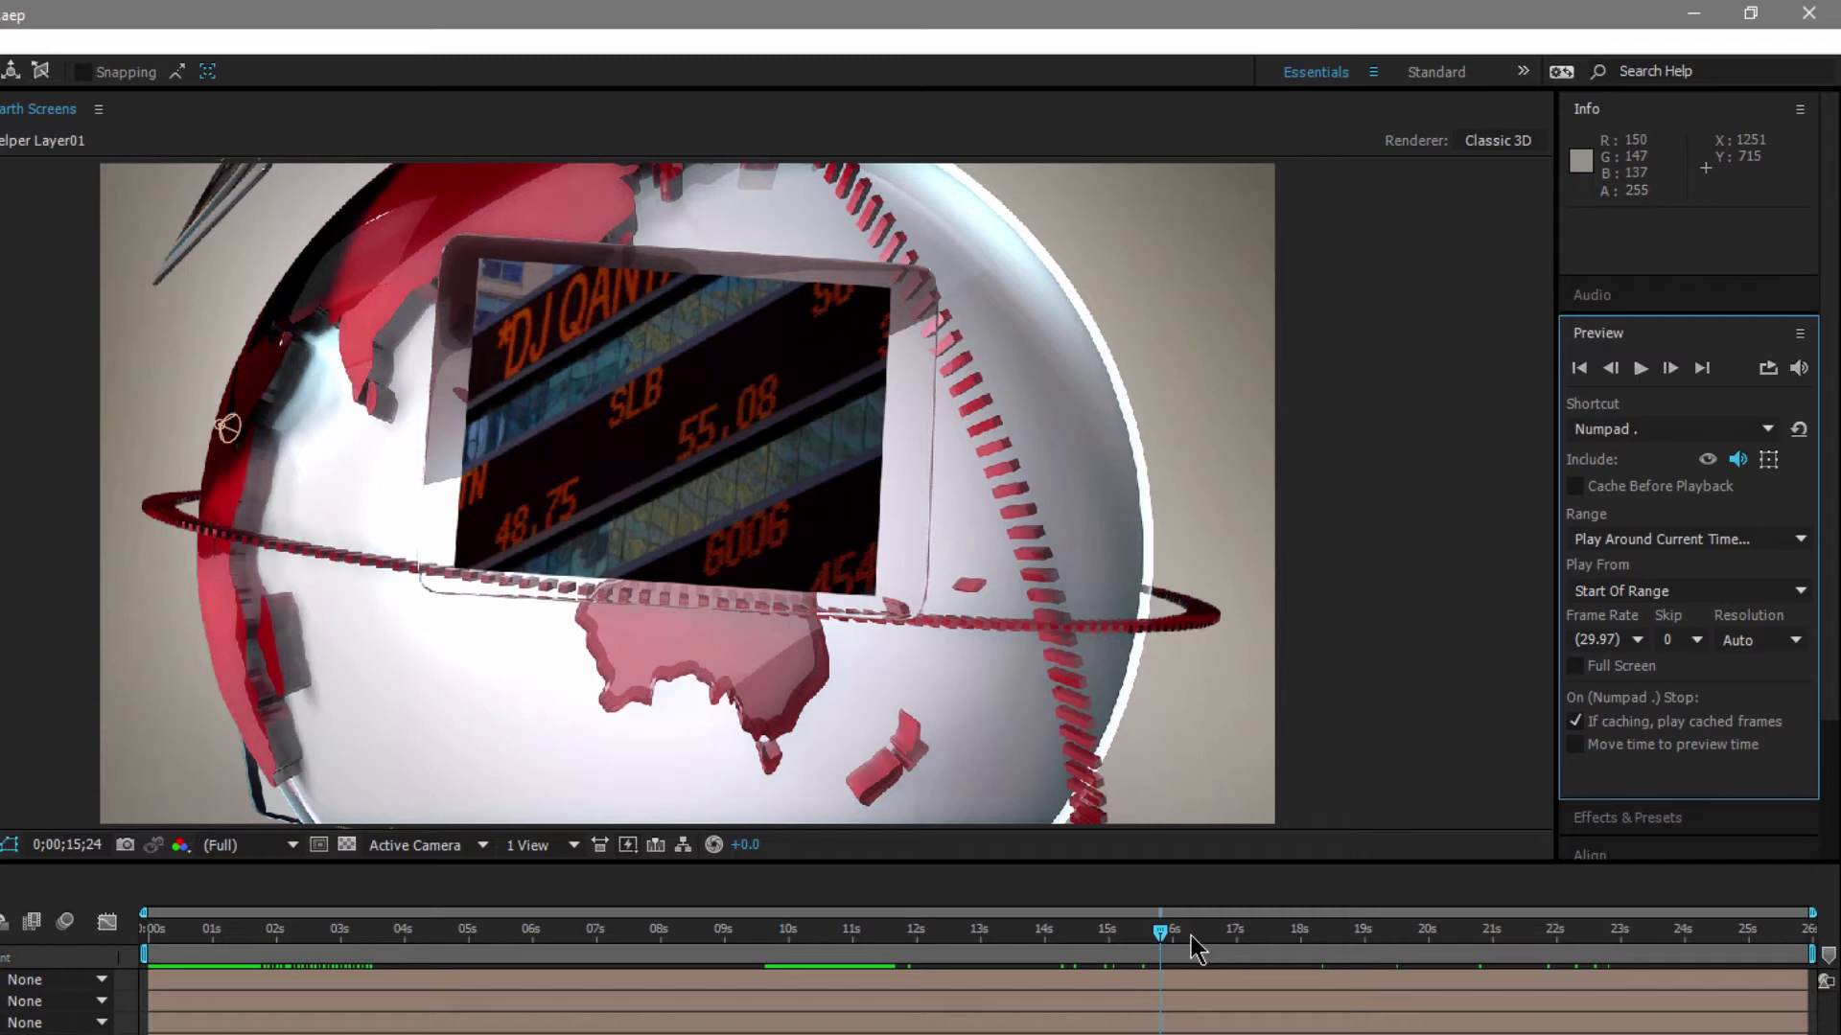
key(KP_Decimal)
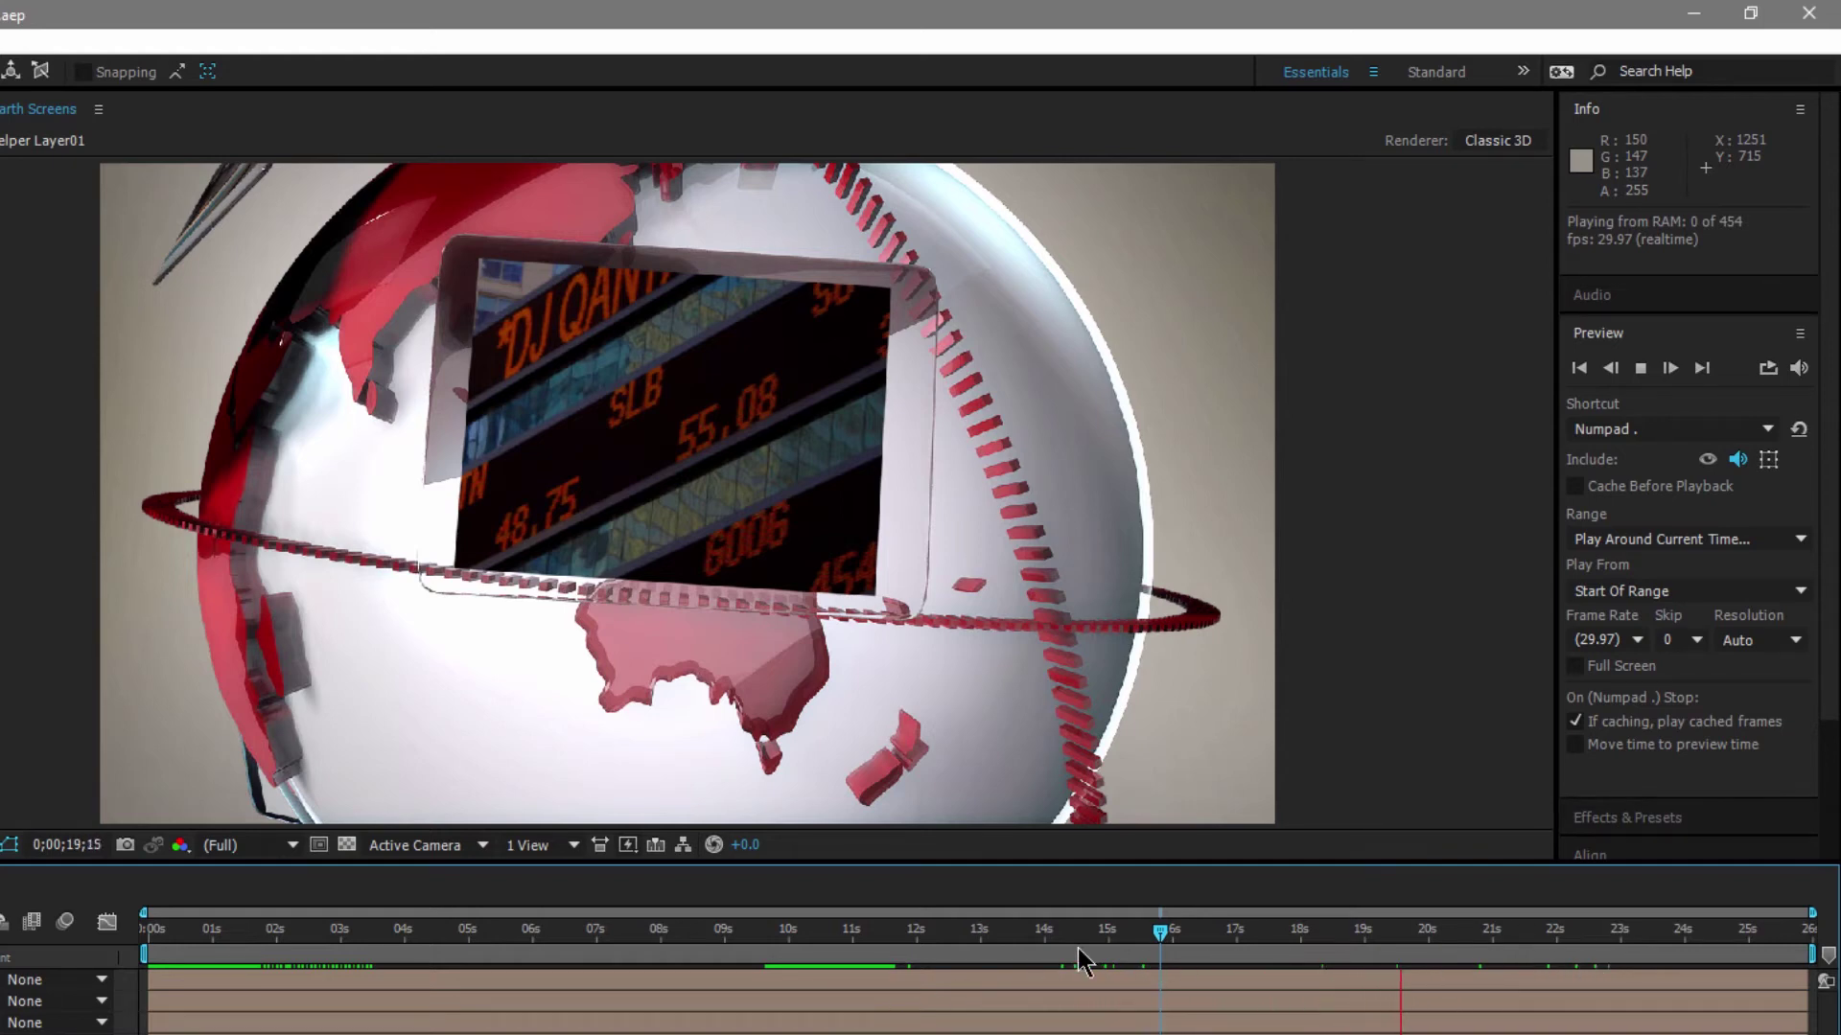
- Stop the preview, leave the preroll/postroll settings unchanged, and preview again from about 17 seconds
click(1661, 538)
click(1481, 659)
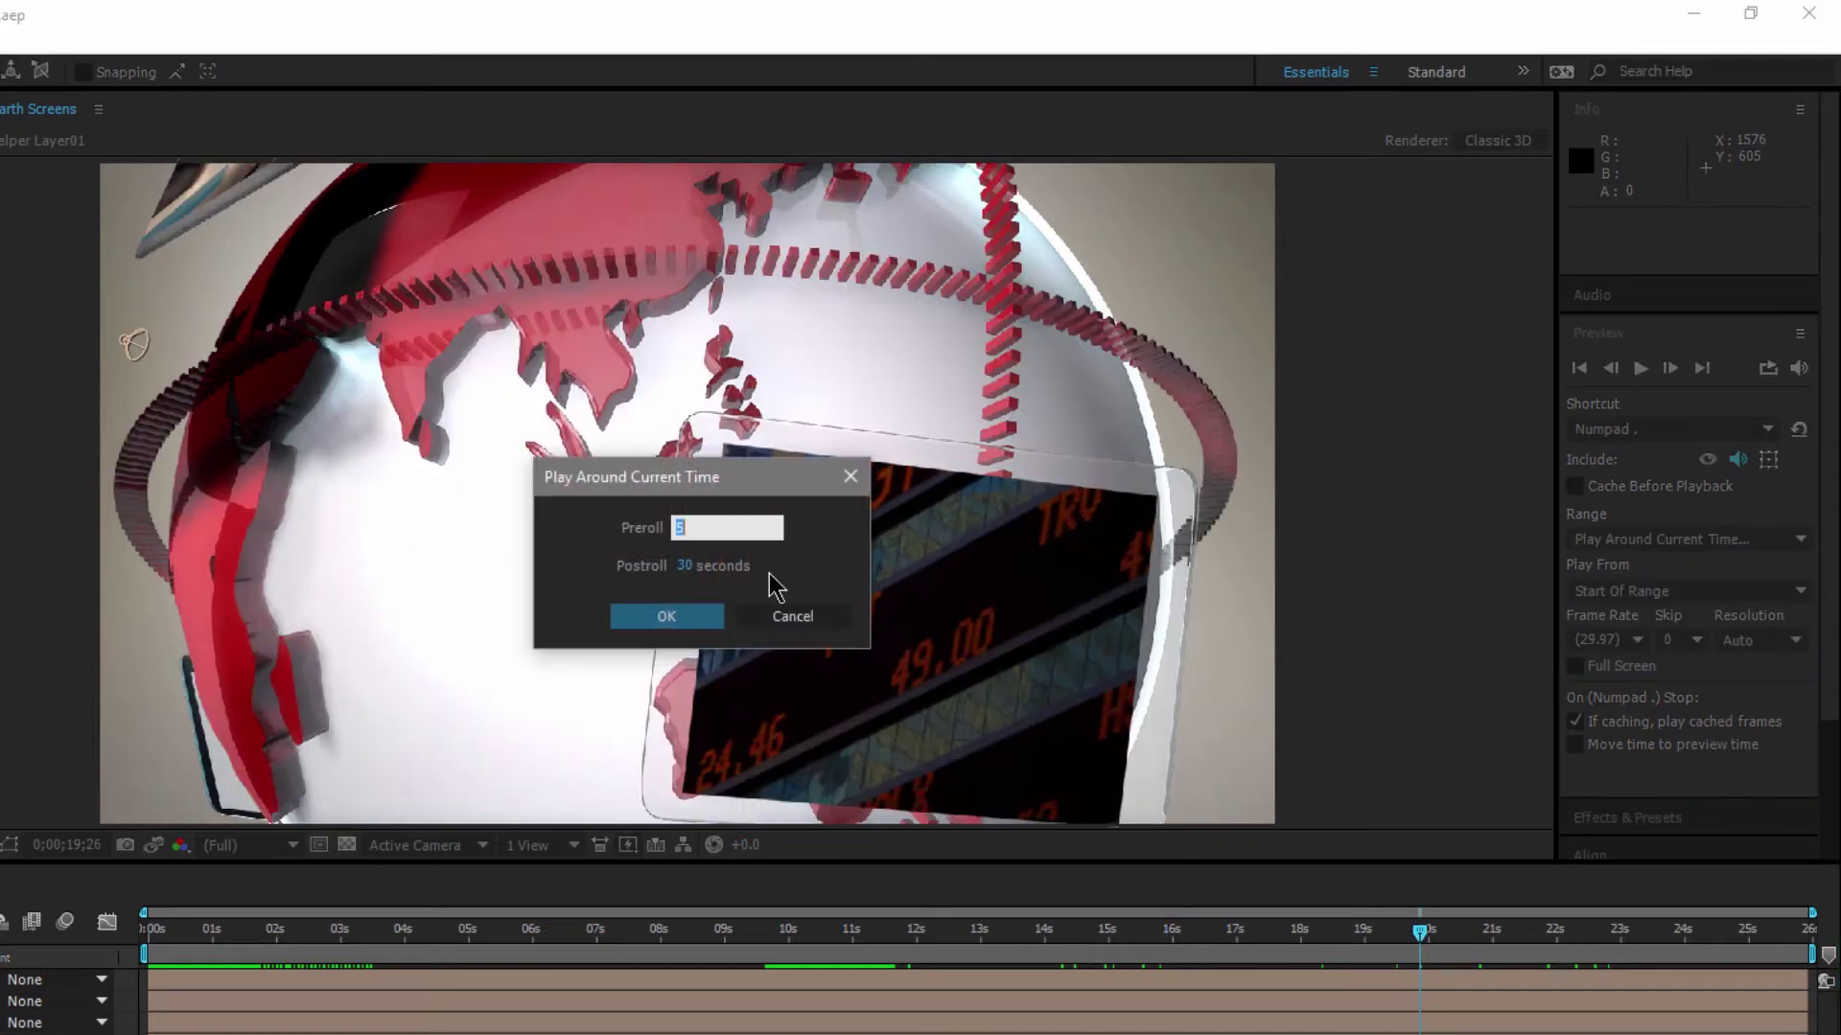
key(Return)
drag(1170, 926, 1246, 921)
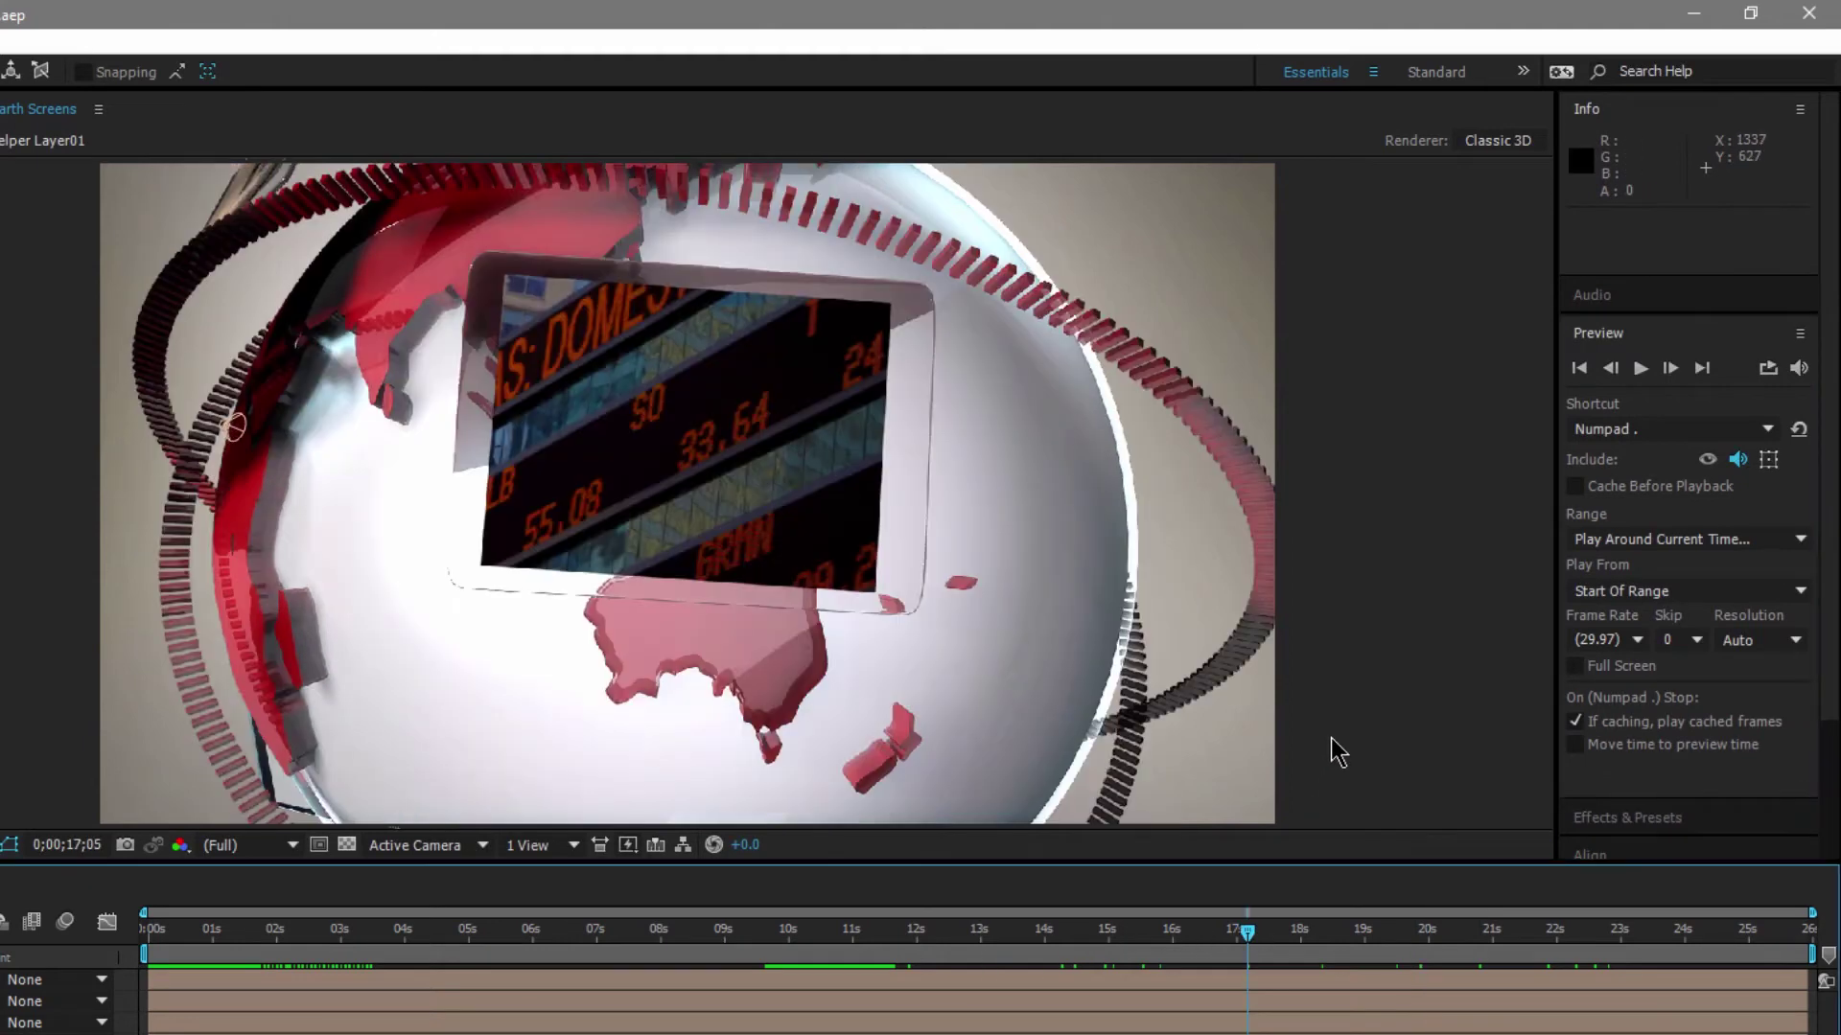
key(KP_Decimal)
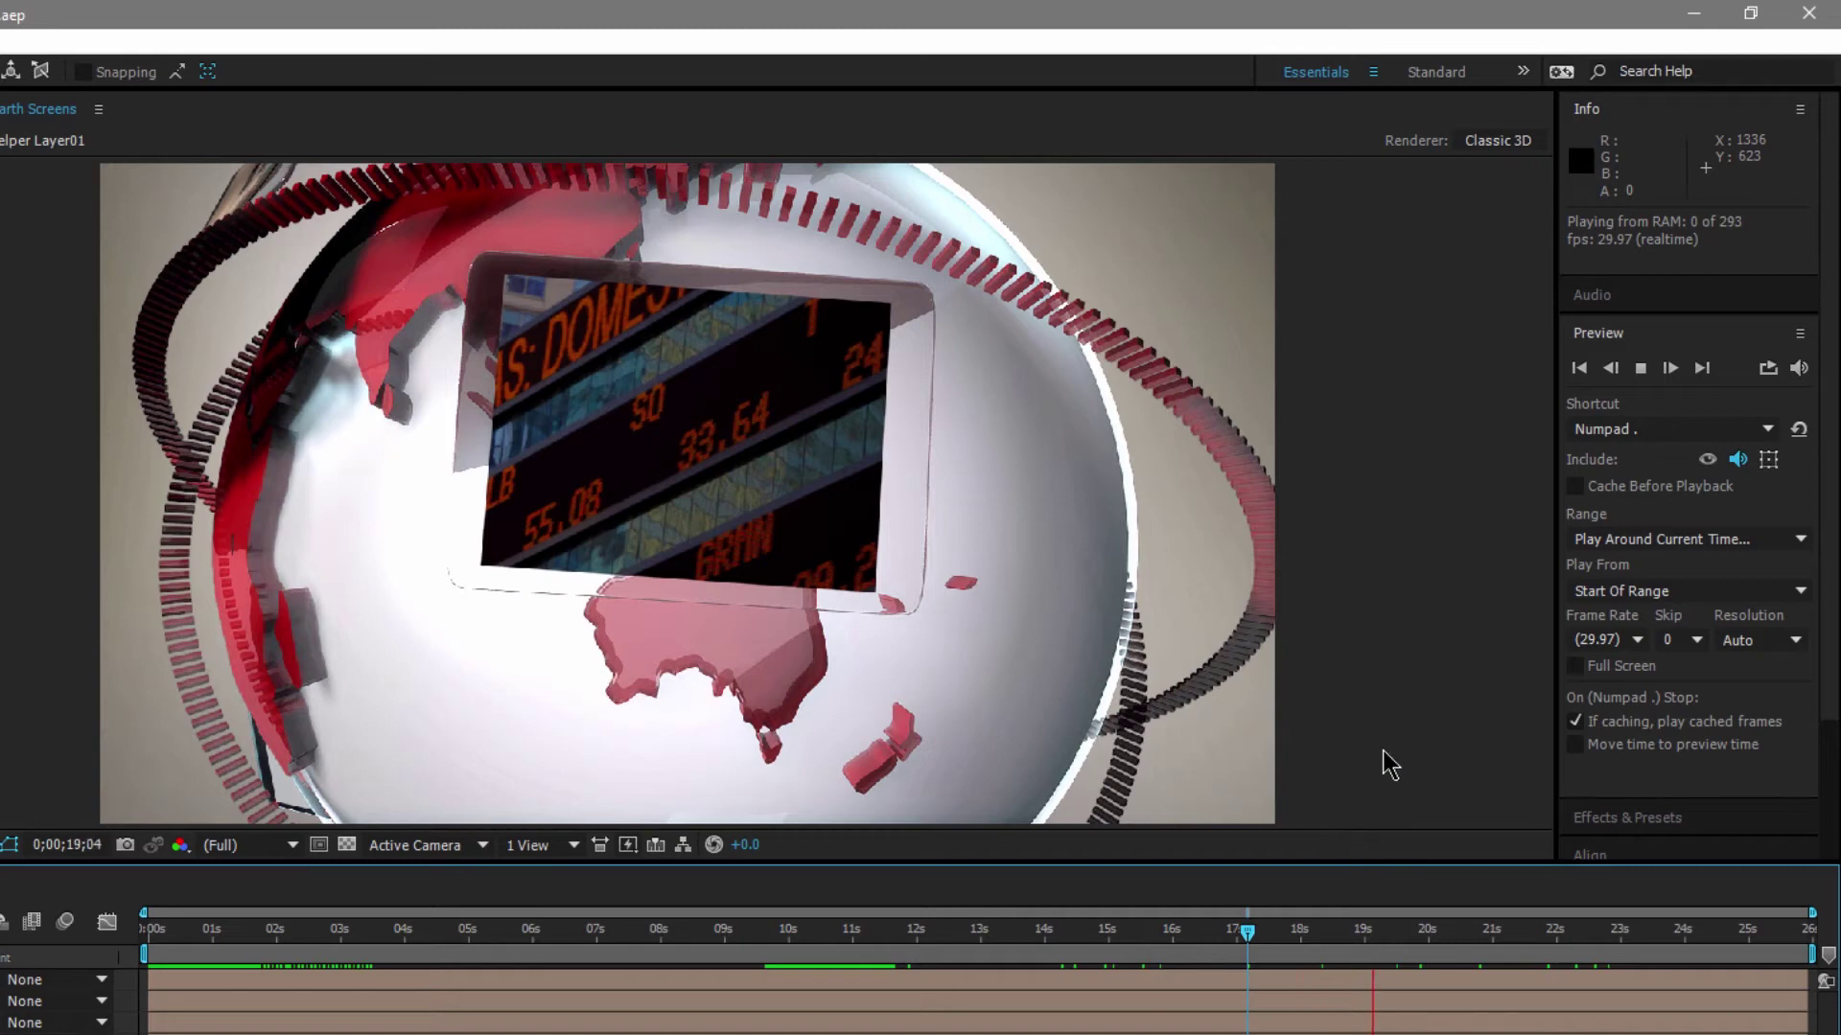
- Stop the preview and set the Numpad . Play From option to Current Time
click(1627, 638)
click(1692, 593)
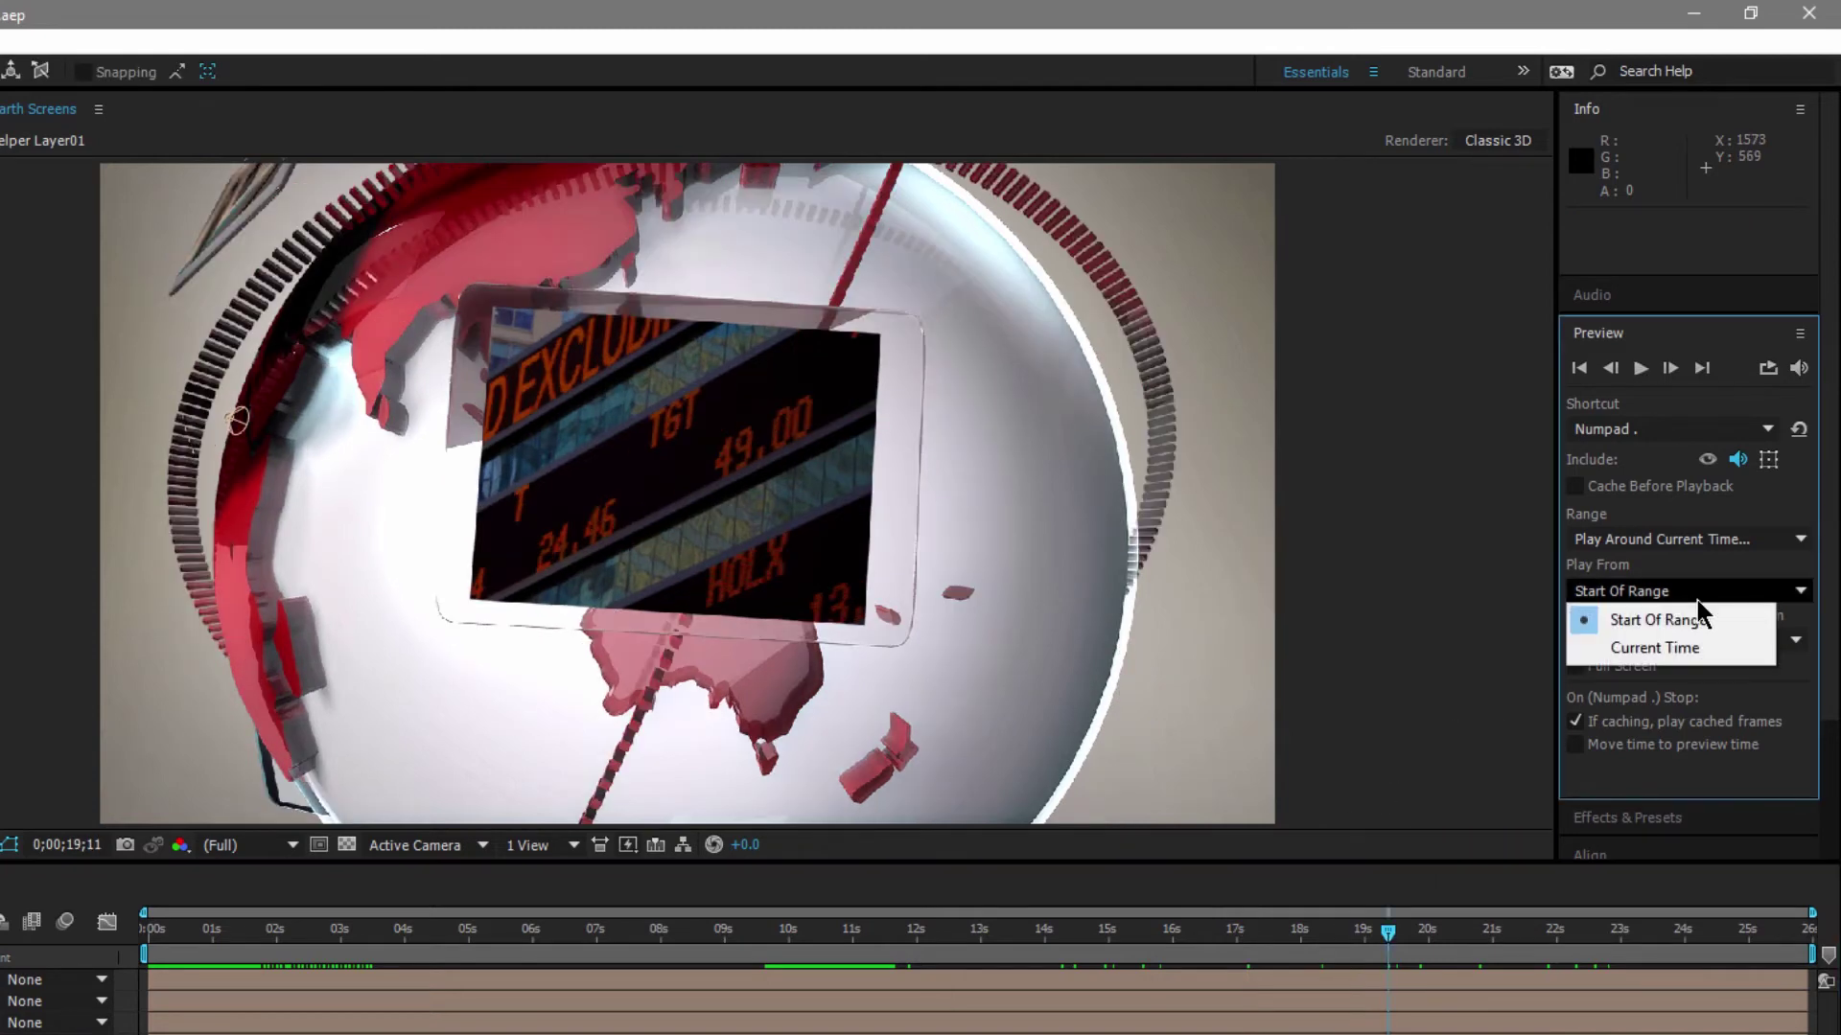
click(1687, 649)
click(1660, 431)
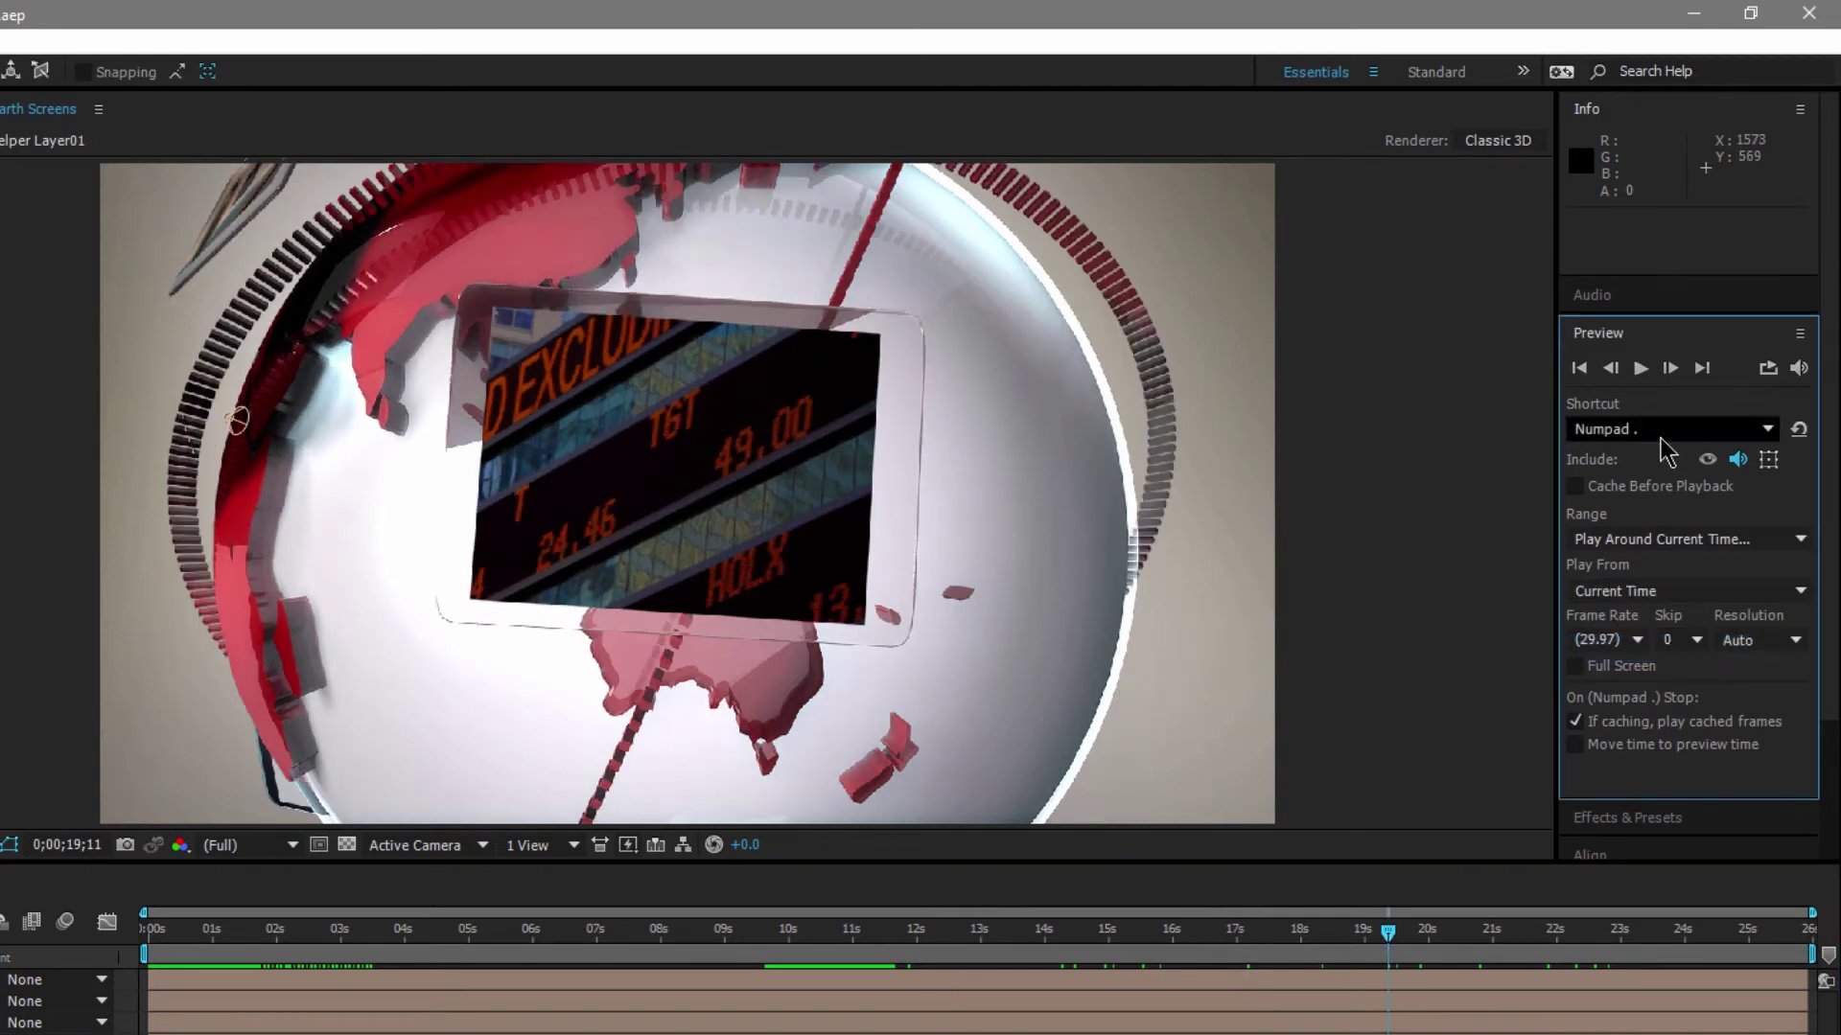
- Display the Alt+Numpad . preview settings, then reopen the shortcut list
click(1673, 599)
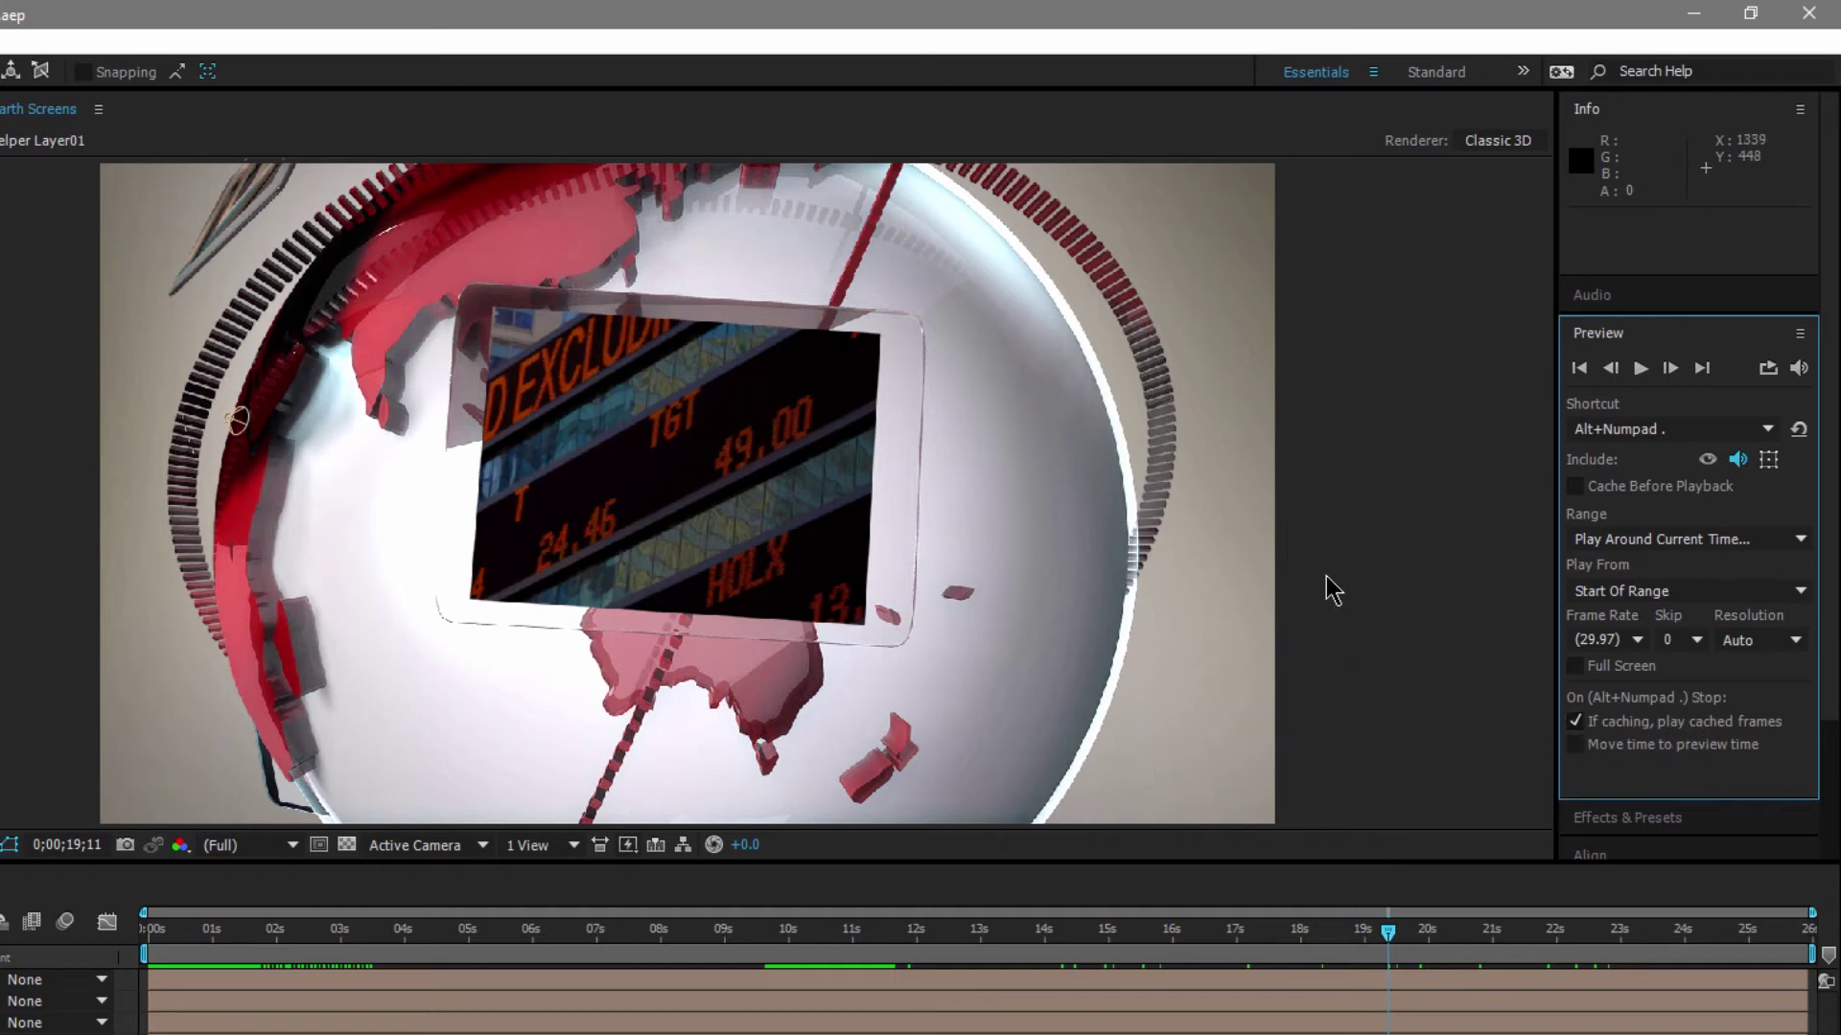
click(1657, 429)
- Test Cache Before Playback on the Spacebar shortcut with a short preview, then turn it off
click(1662, 452)
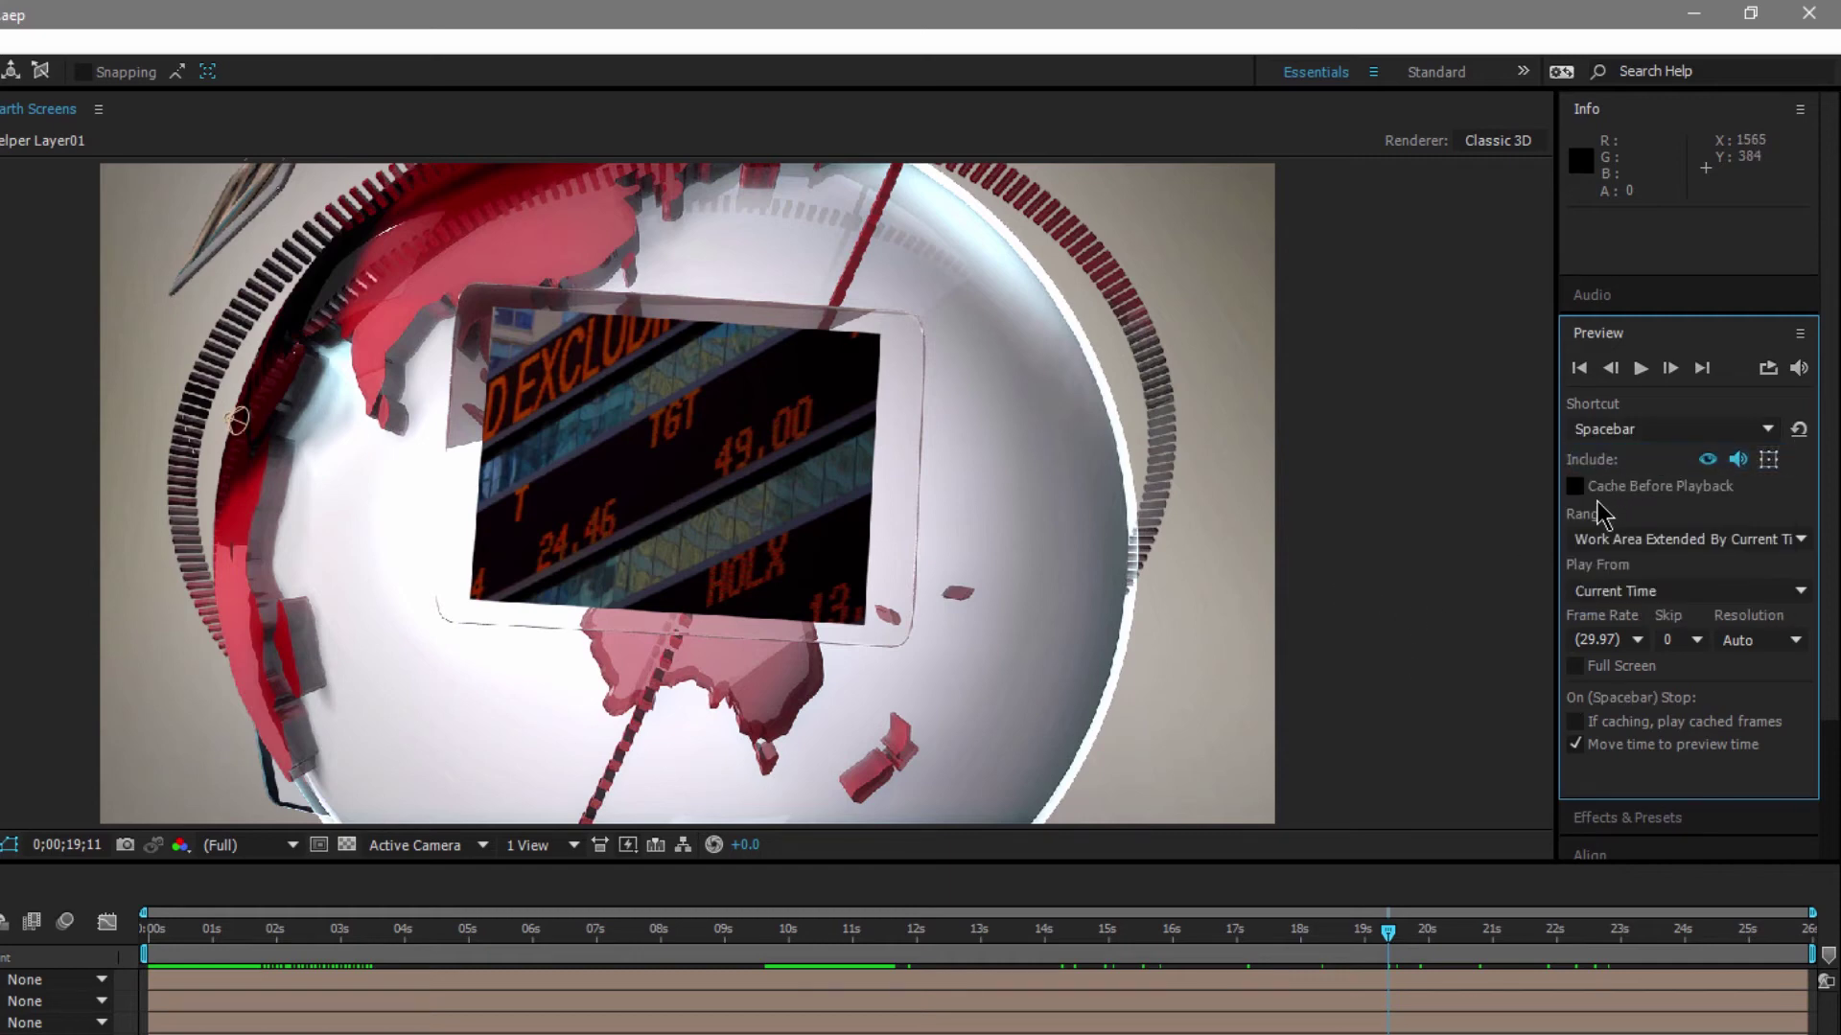
click(1582, 486)
key(space)
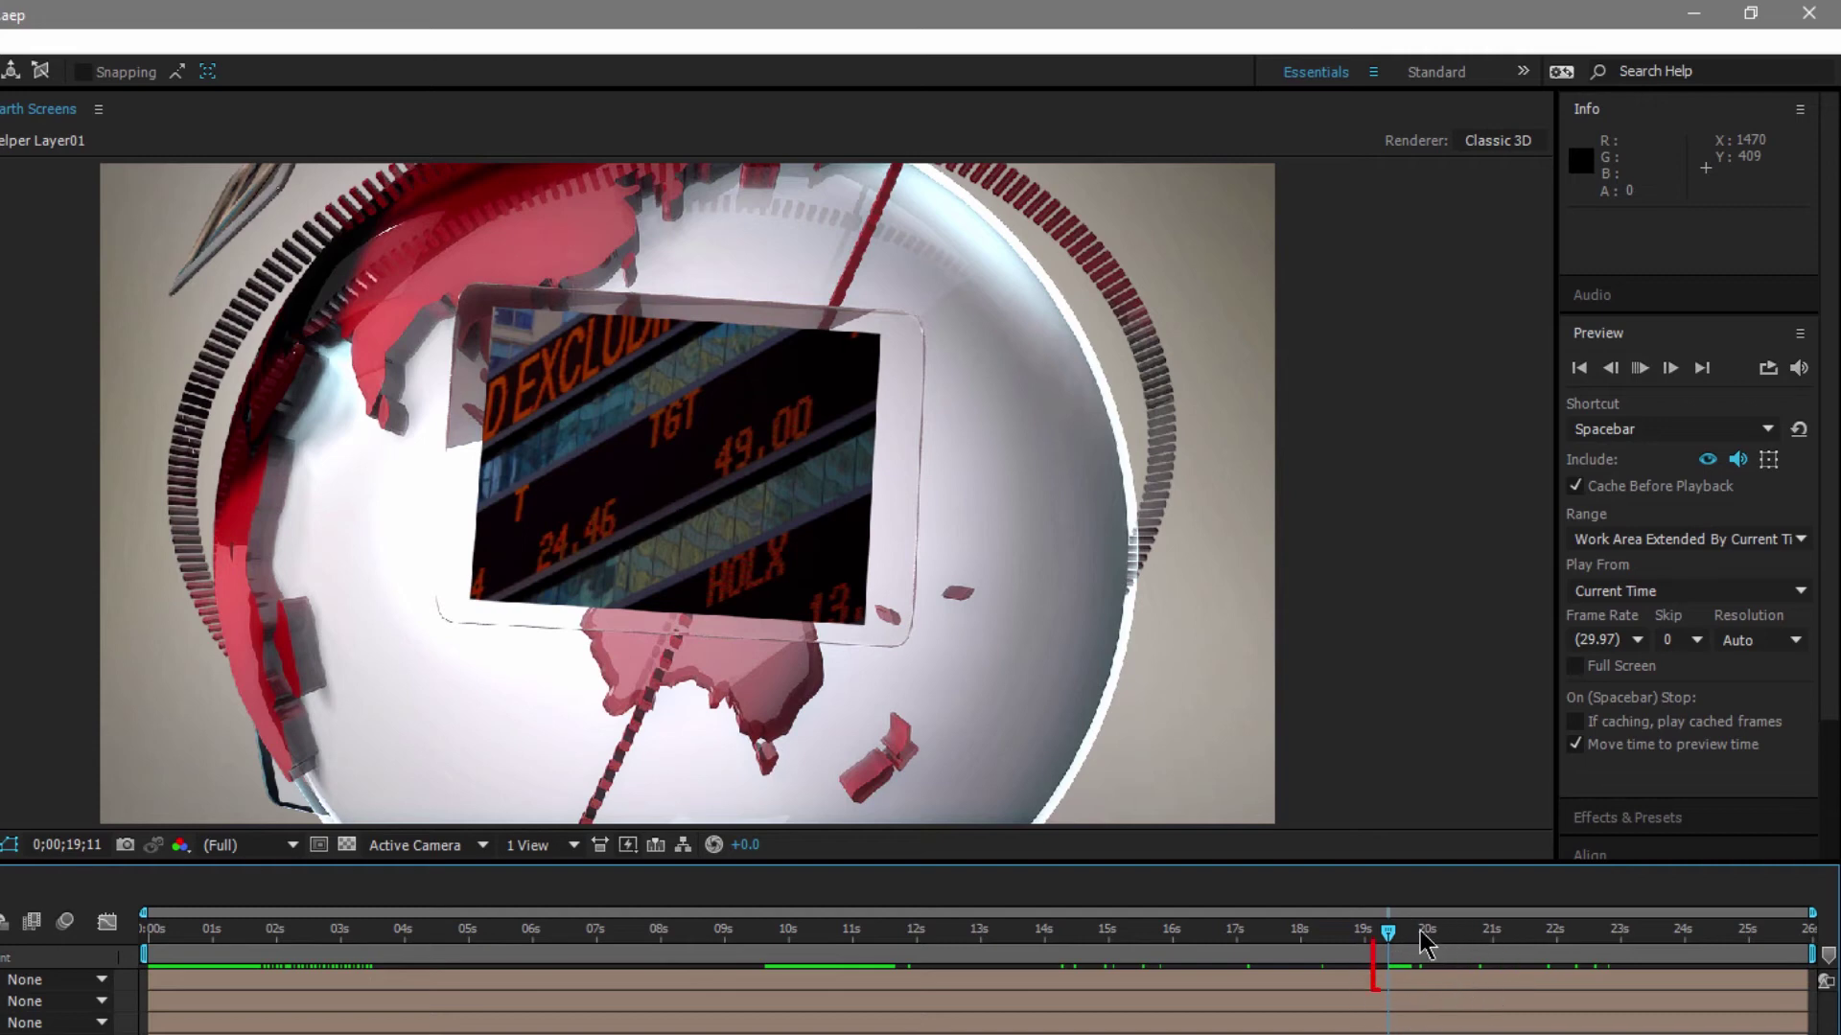
key(space)
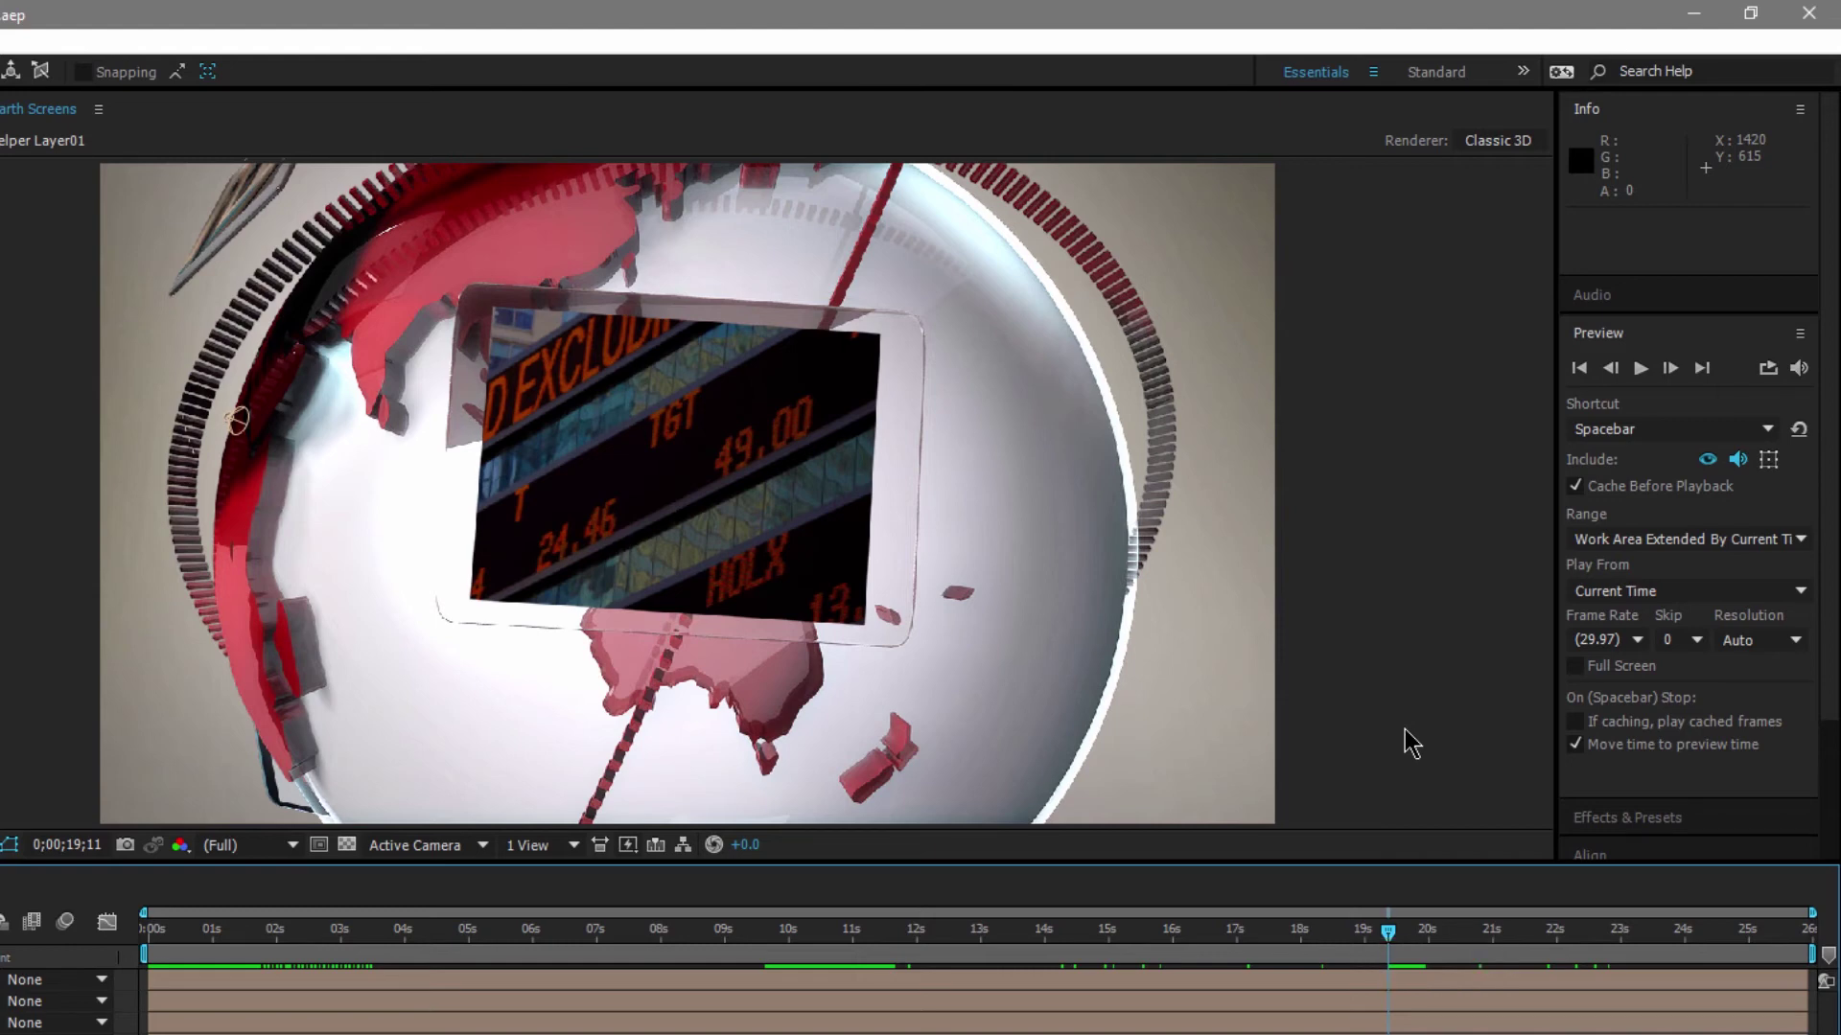
click(1575, 486)
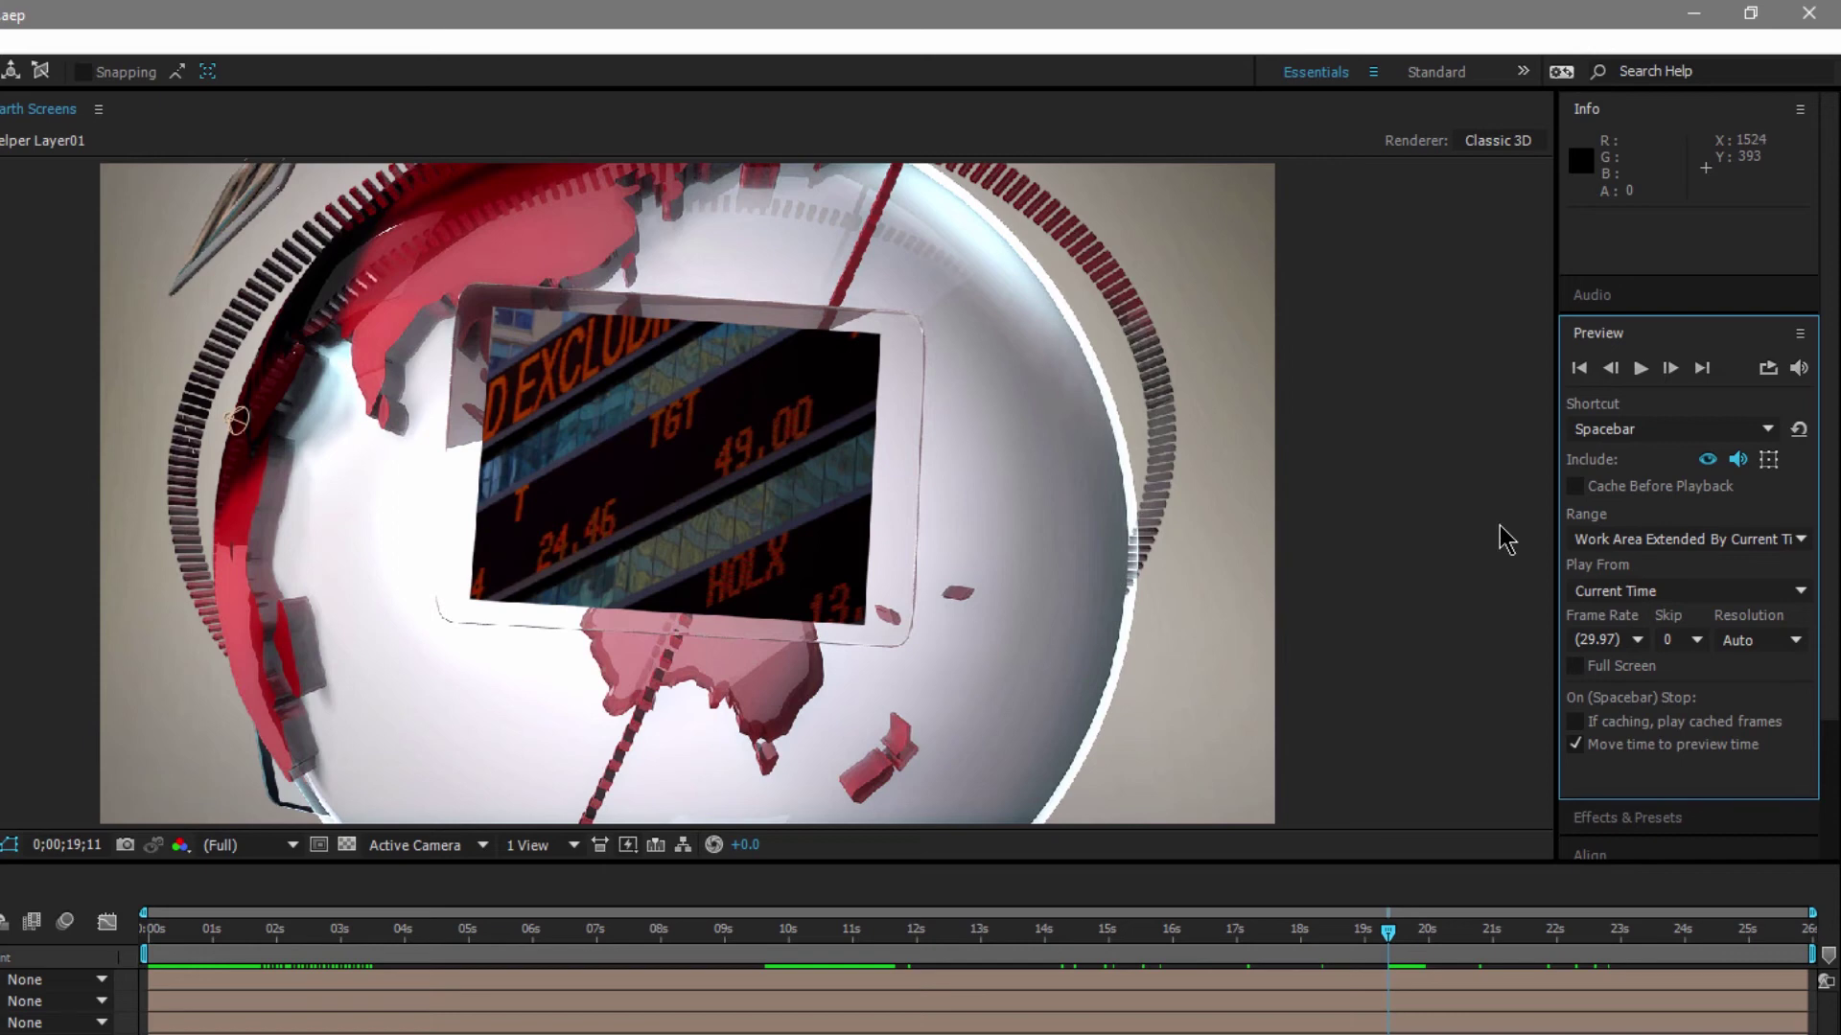